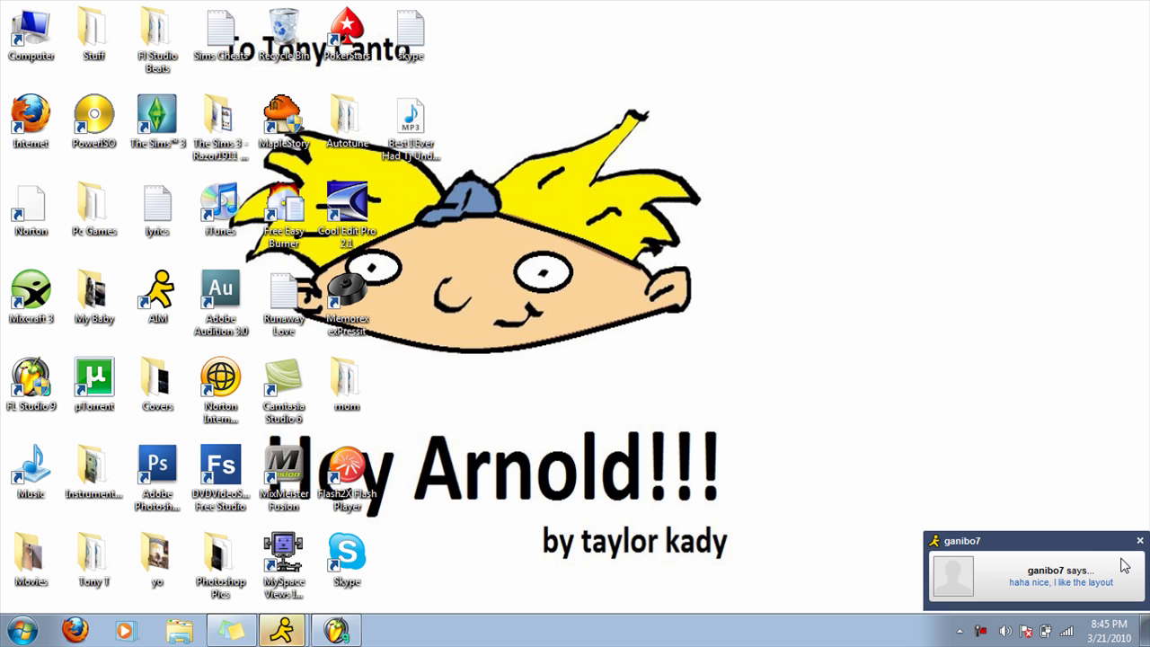
Dismiss the AIM chat message notification near the system tray.
click(1139, 541)
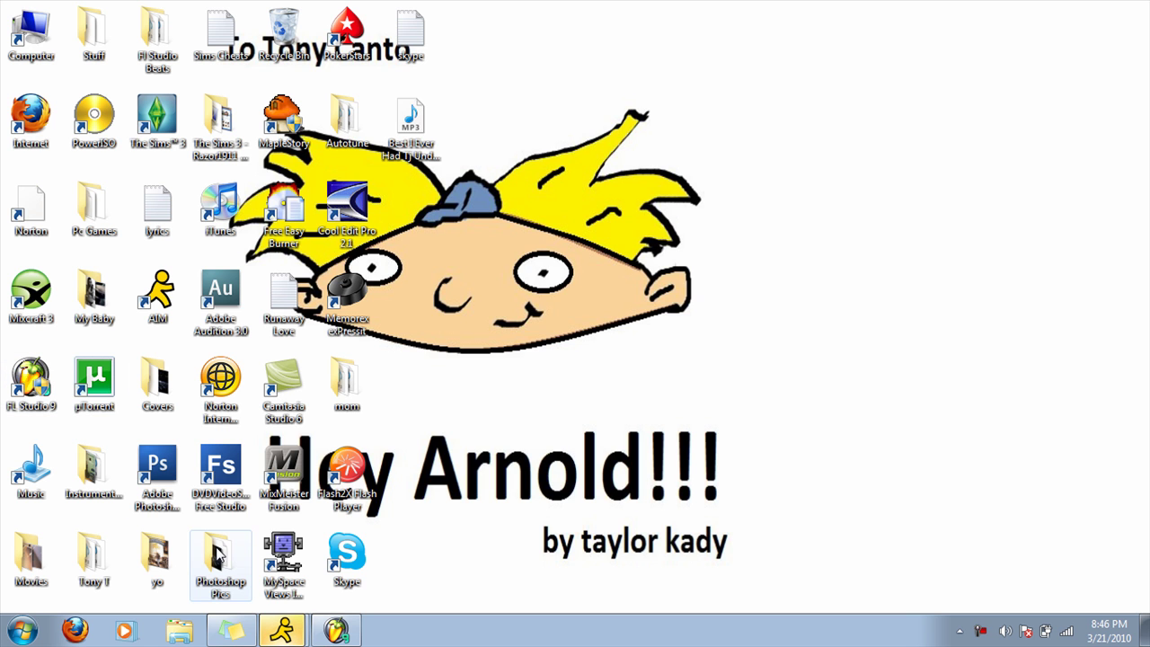
Restore FL Studio and set the audio driver in Options > Audio settings to ASIO4ALL v2.
click(339, 631)
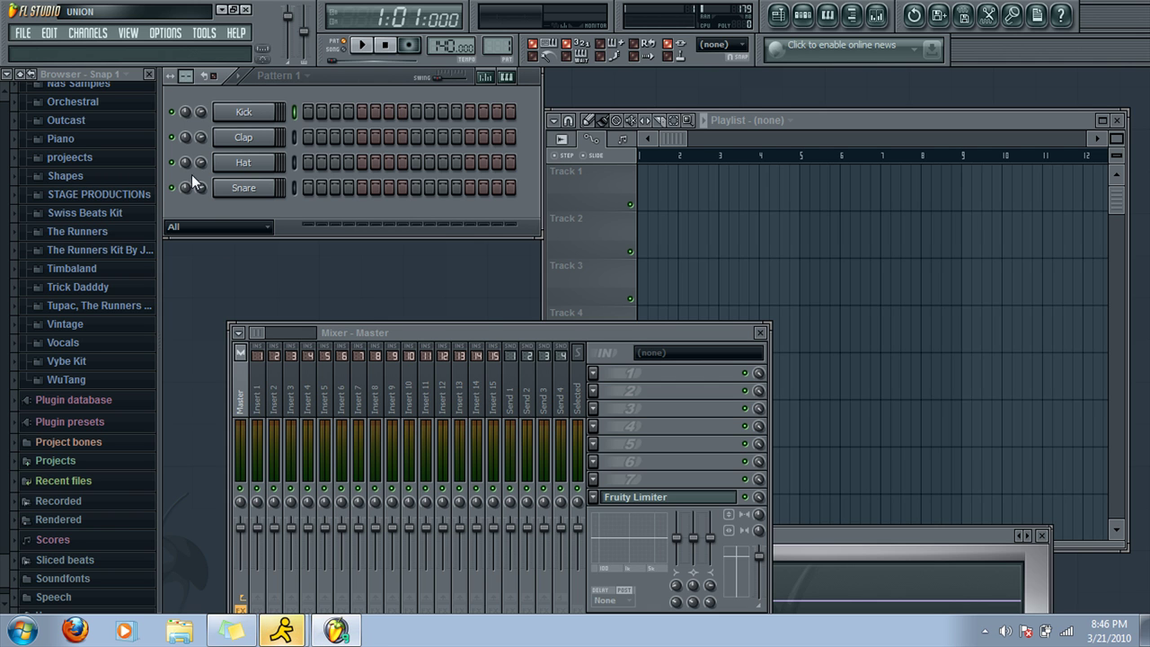
click(178, 38)
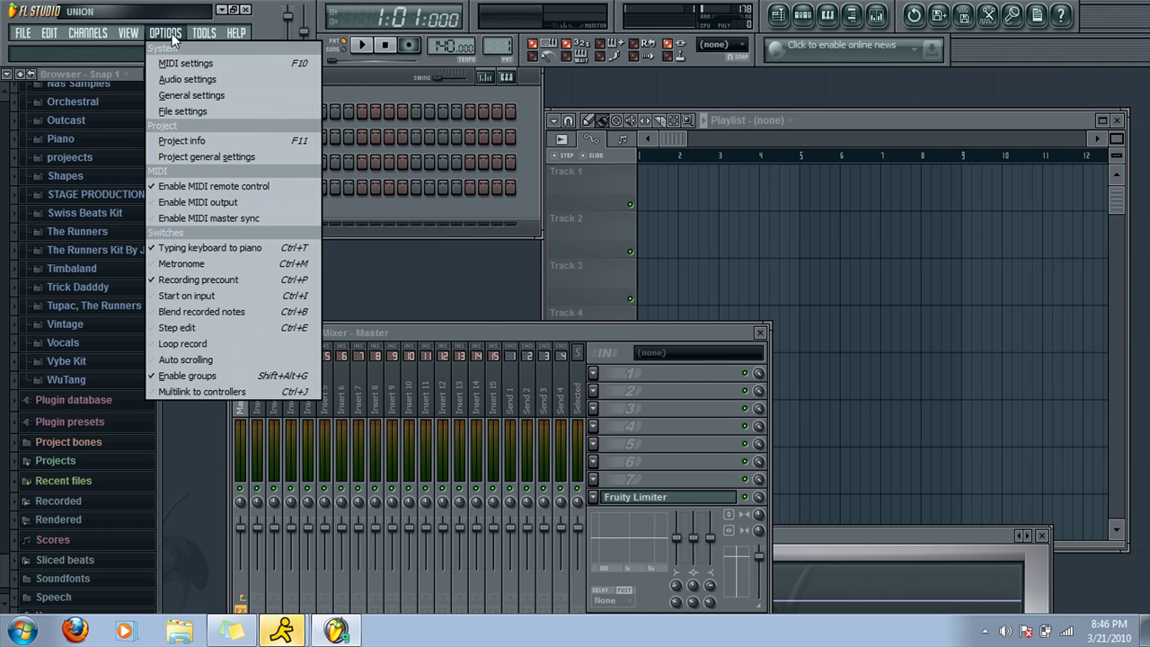
click(187, 81)
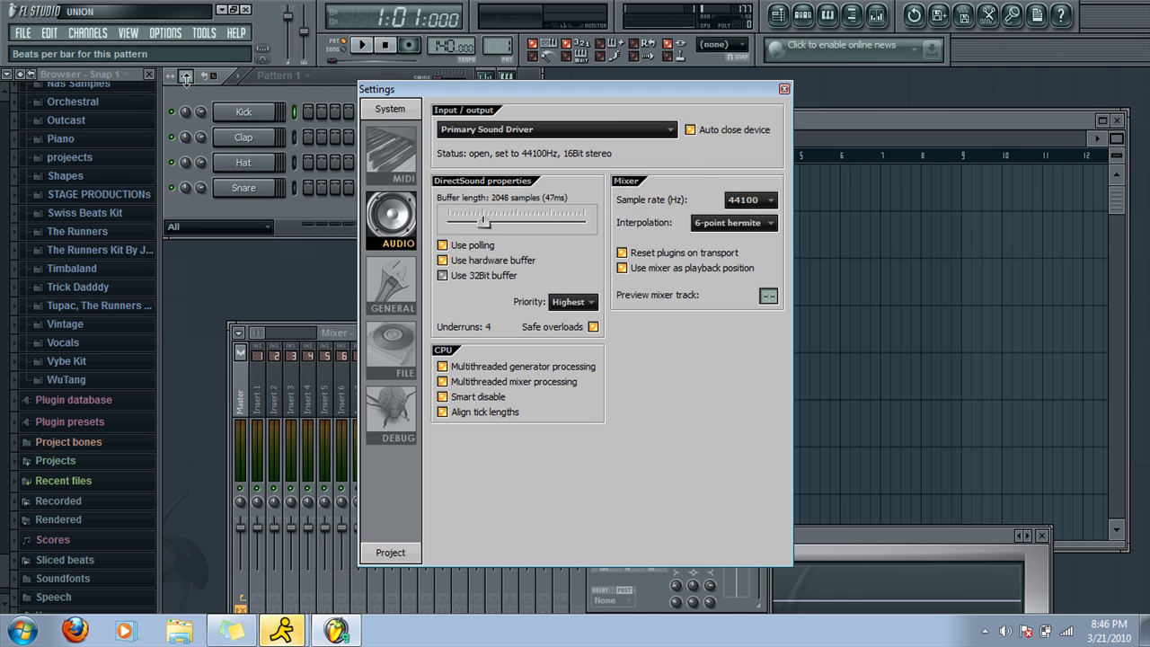
click(521, 131)
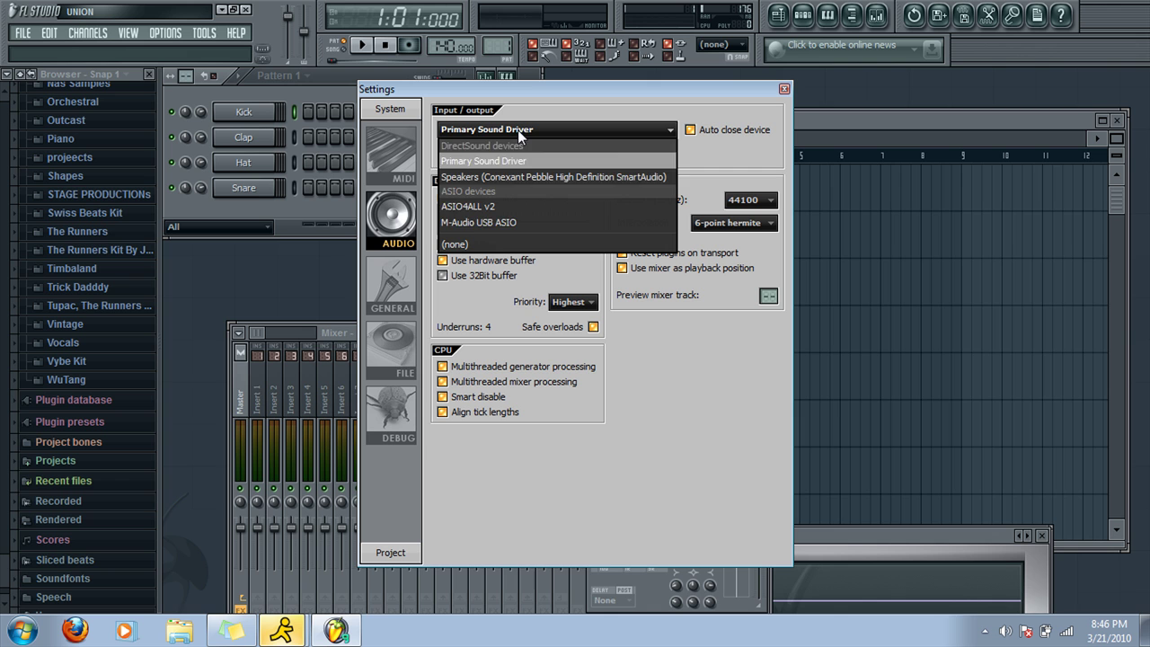
click(519, 132)
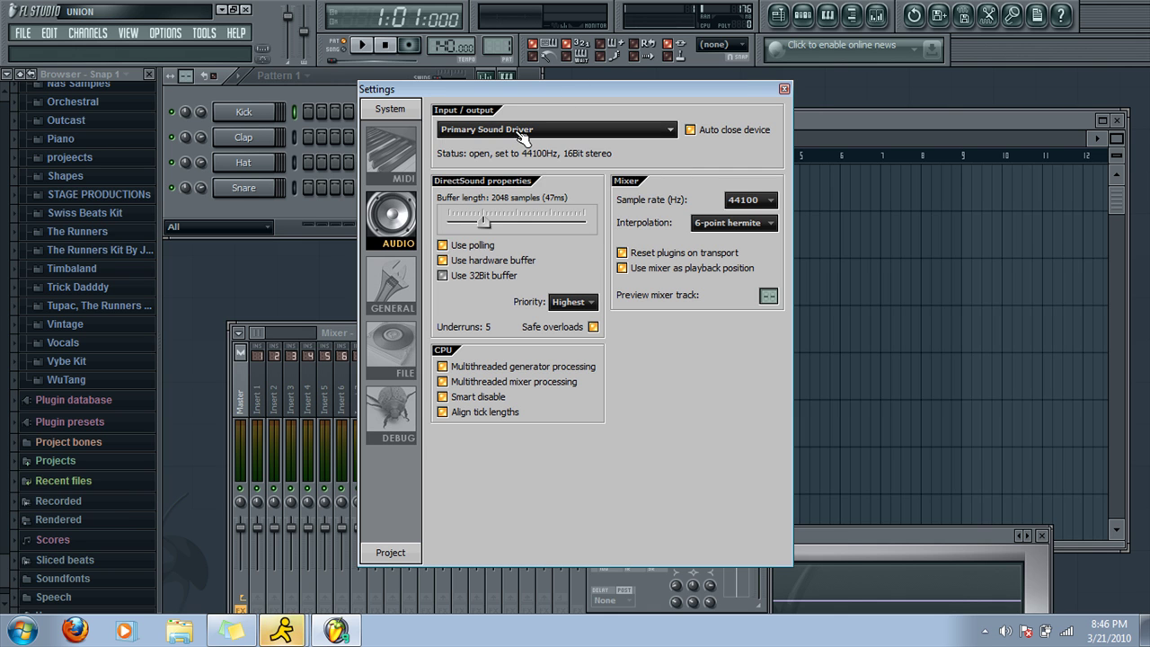
click(518, 132)
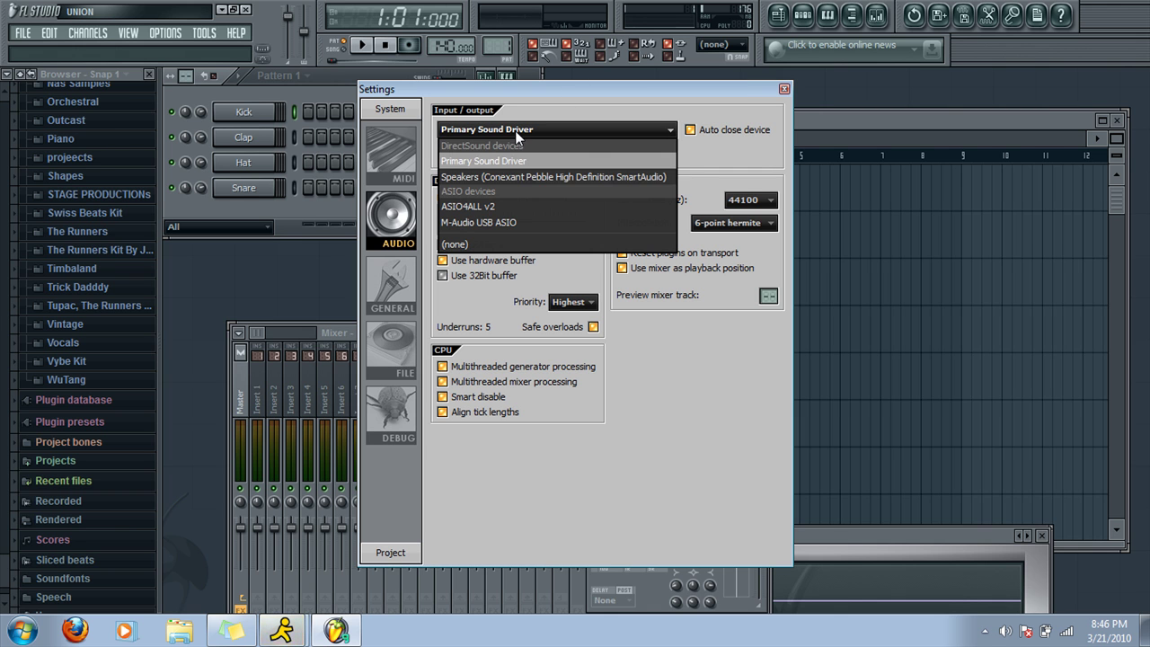
click(504, 208)
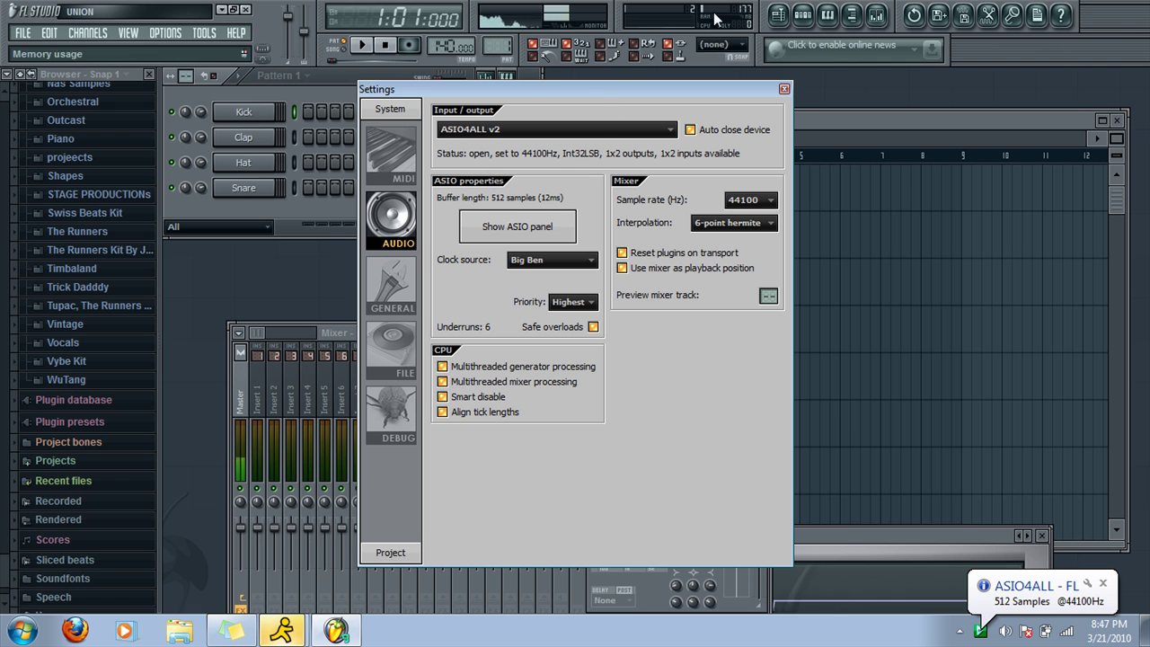
Close the audio settings, select mixer Insert 1, and set its input to Producer USB In 1/2 stereo.
click(785, 88)
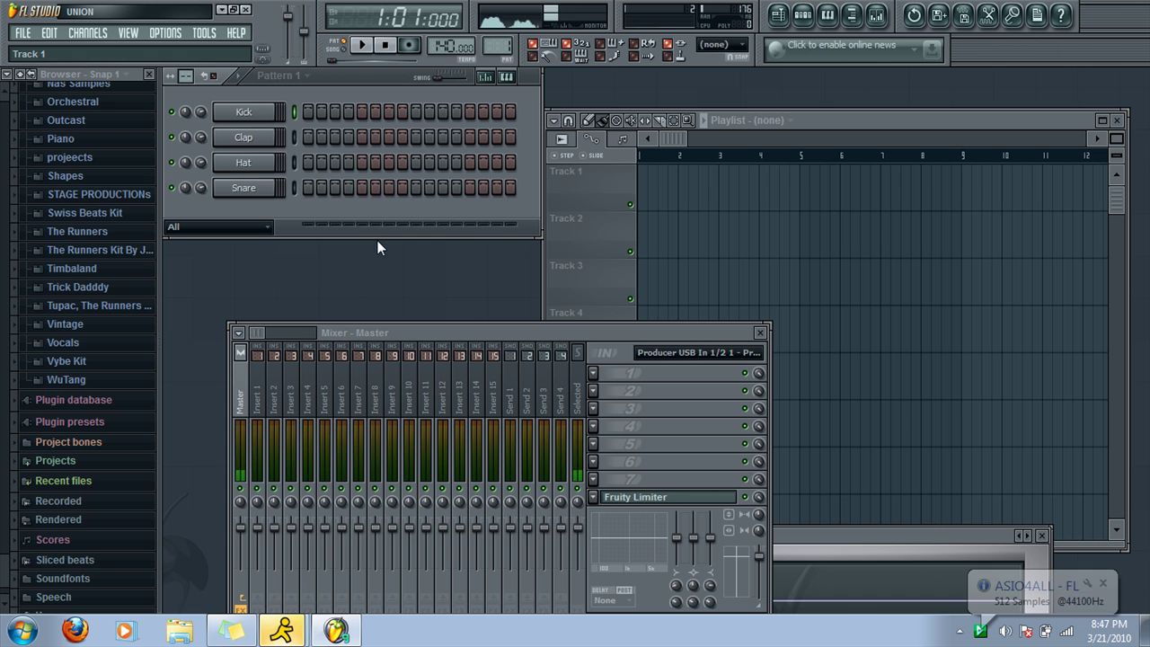
click(290, 386)
click(416, 415)
drag(416, 415, 258, 400)
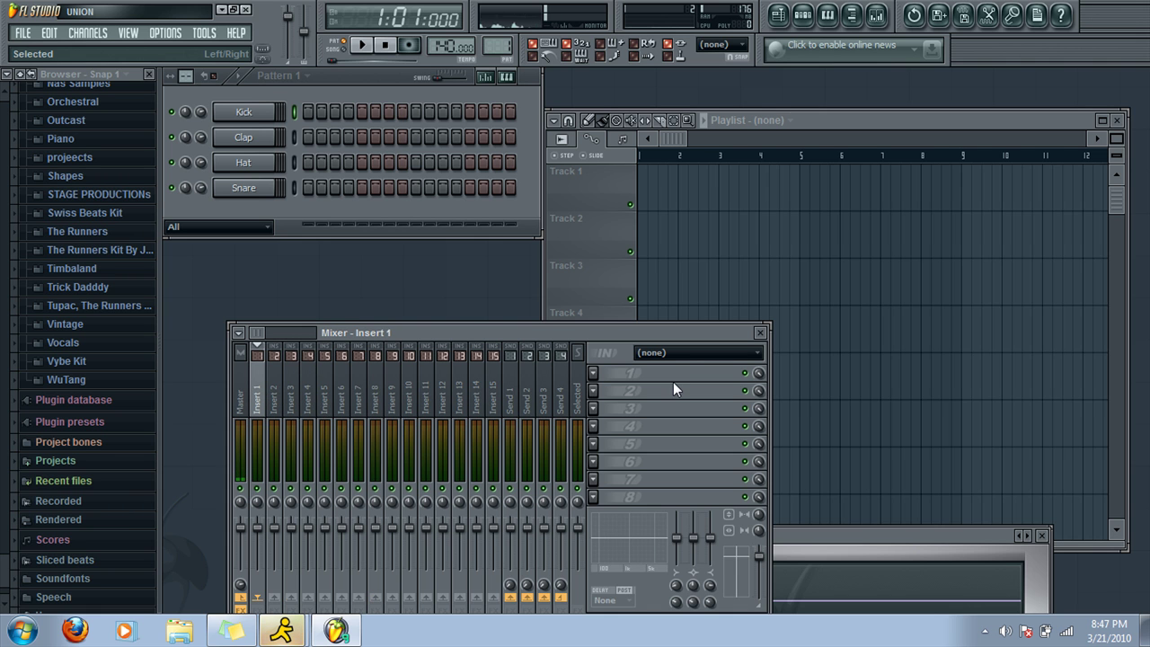
click(655, 354)
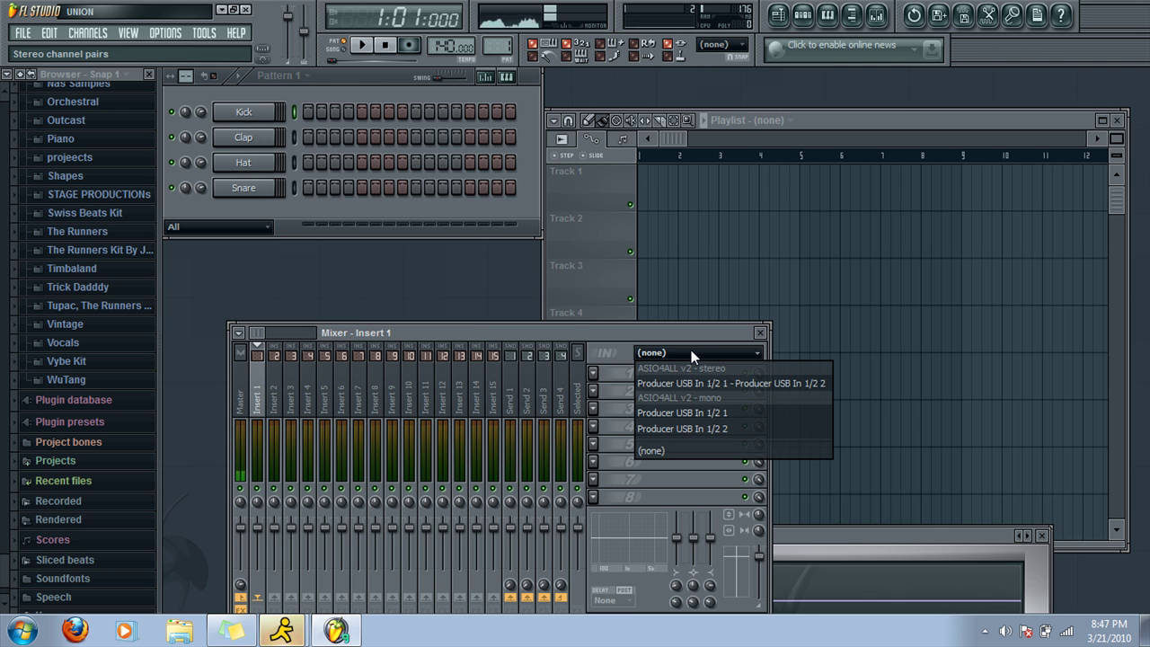
click(690, 350)
click(691, 350)
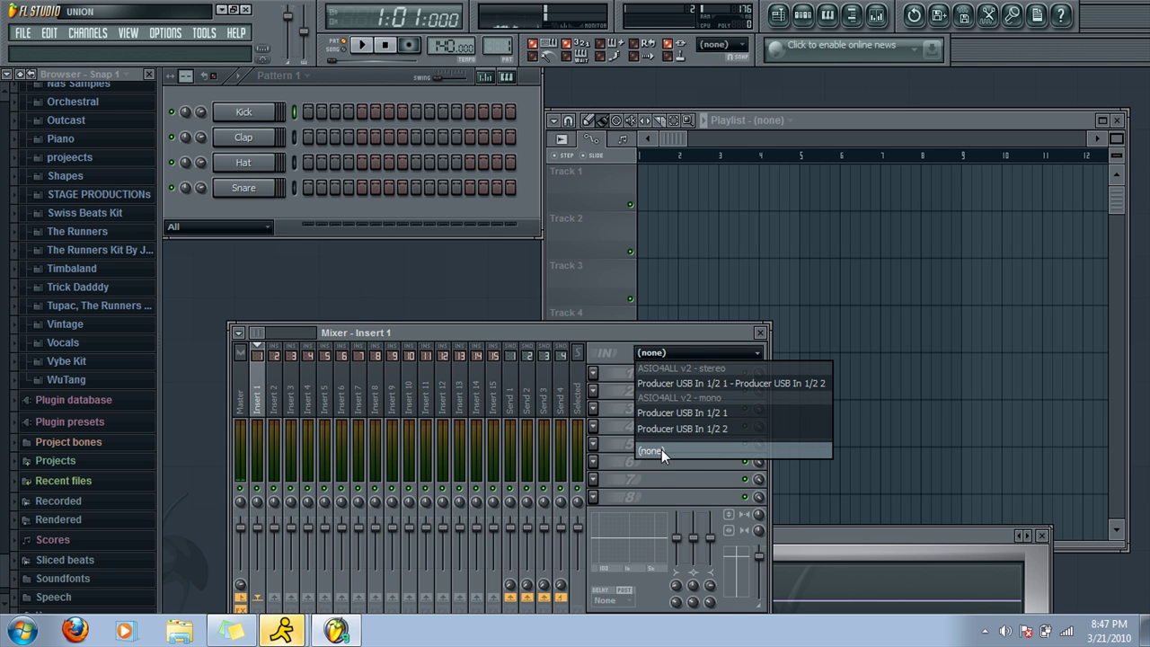
click(665, 383)
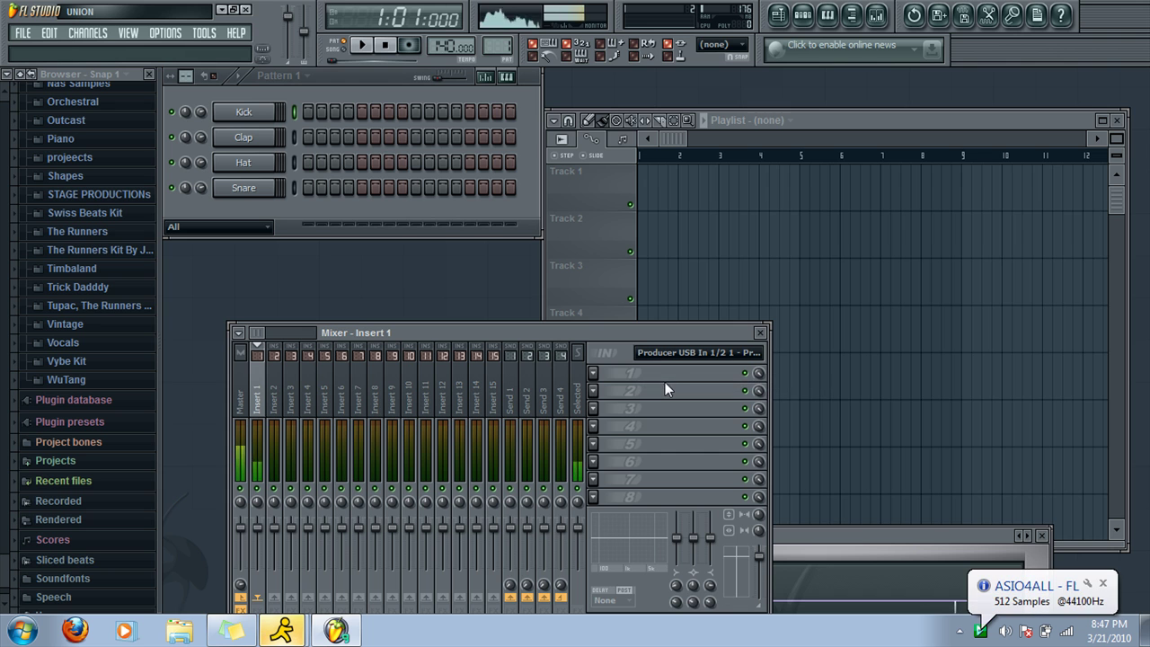
click(669, 354)
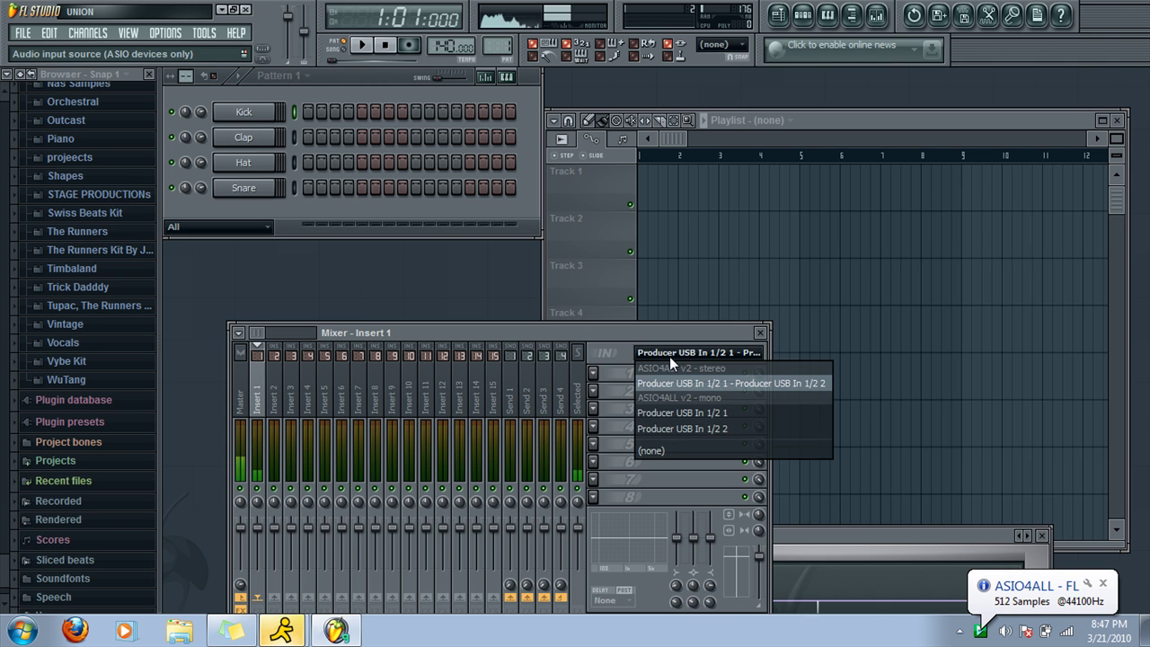
click(664, 383)
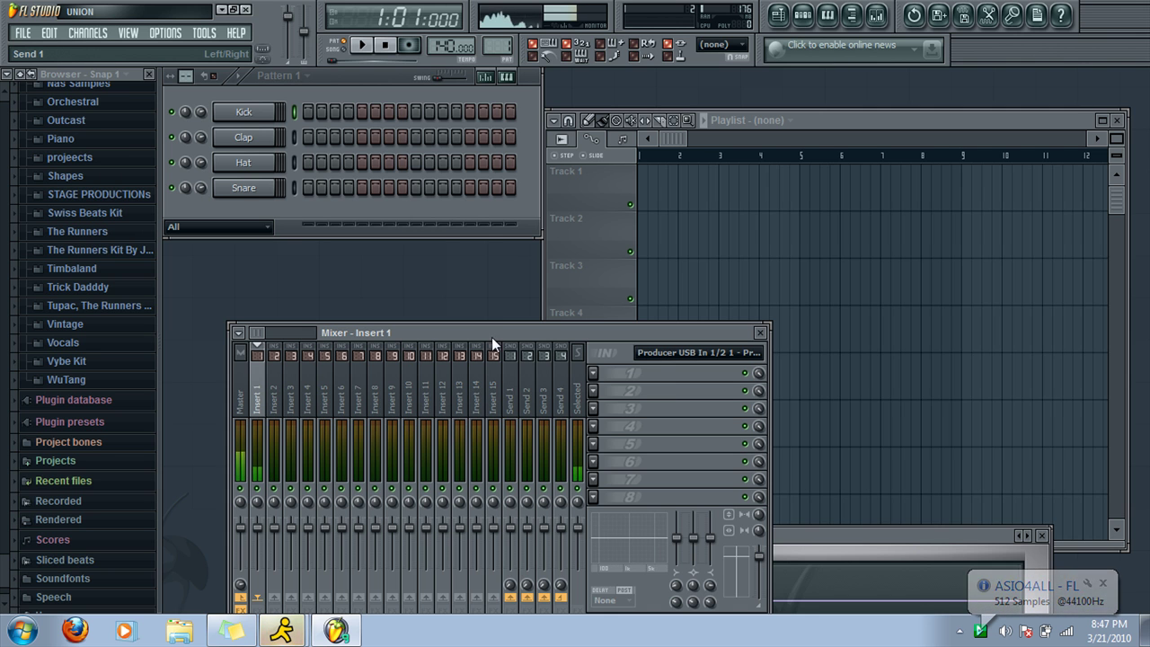
Load AutoTuneVST into Insert 1's first effect slot and apply the Jamie FOx preset.
click(592, 371)
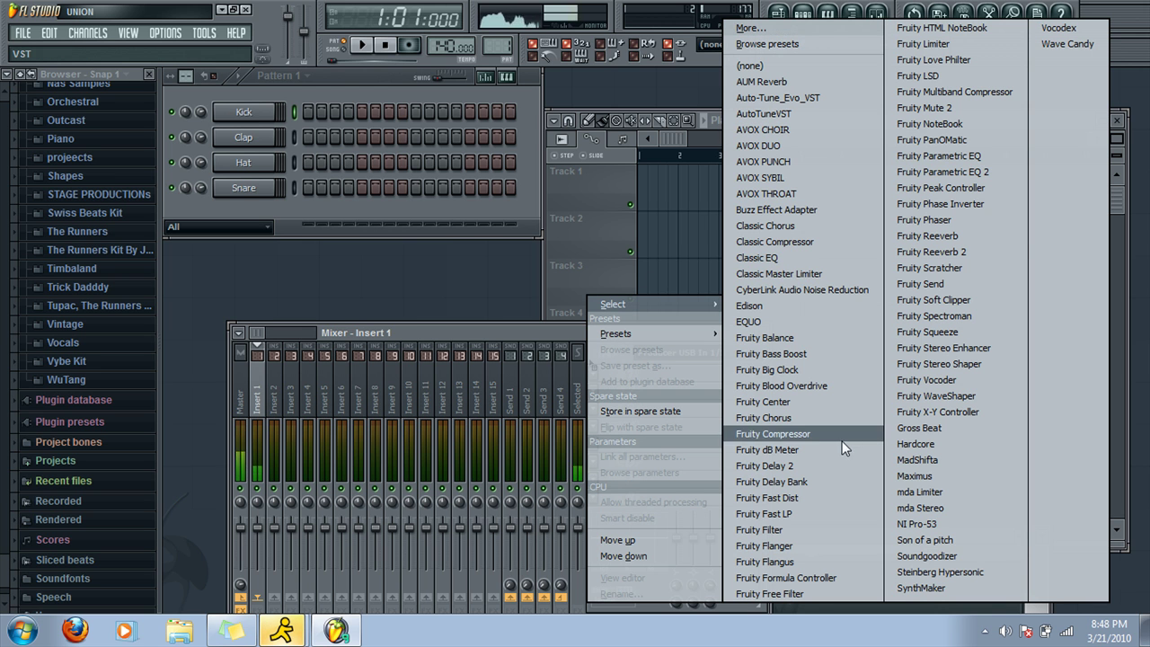
click(784, 115)
click(188, 187)
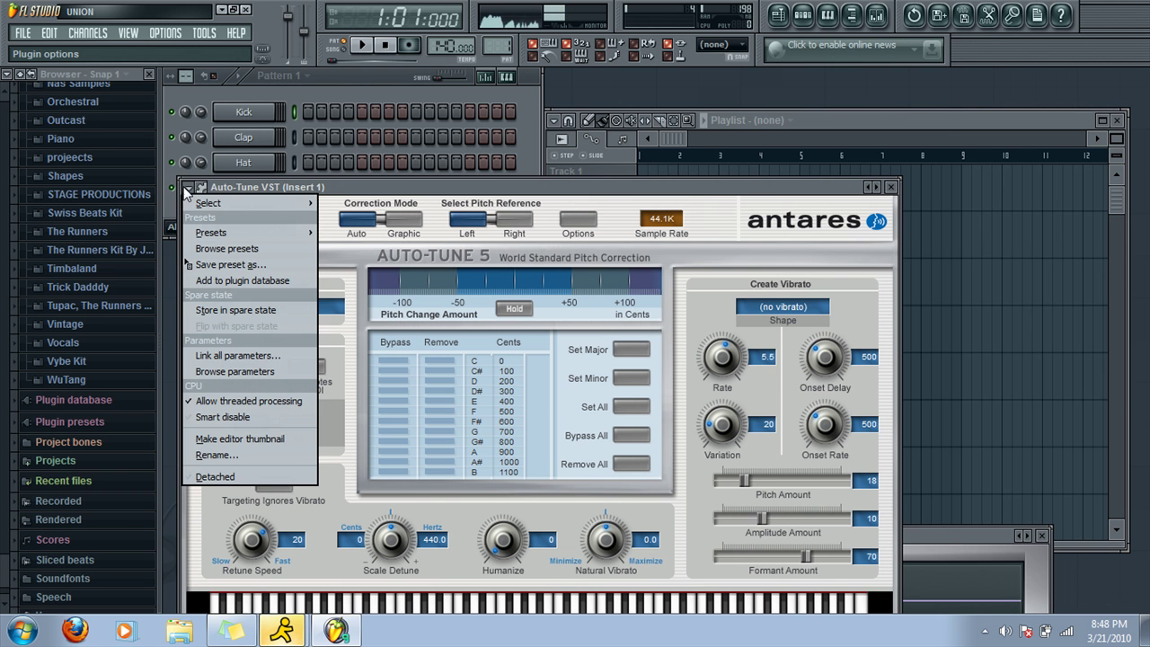
mouse_move(211, 232)
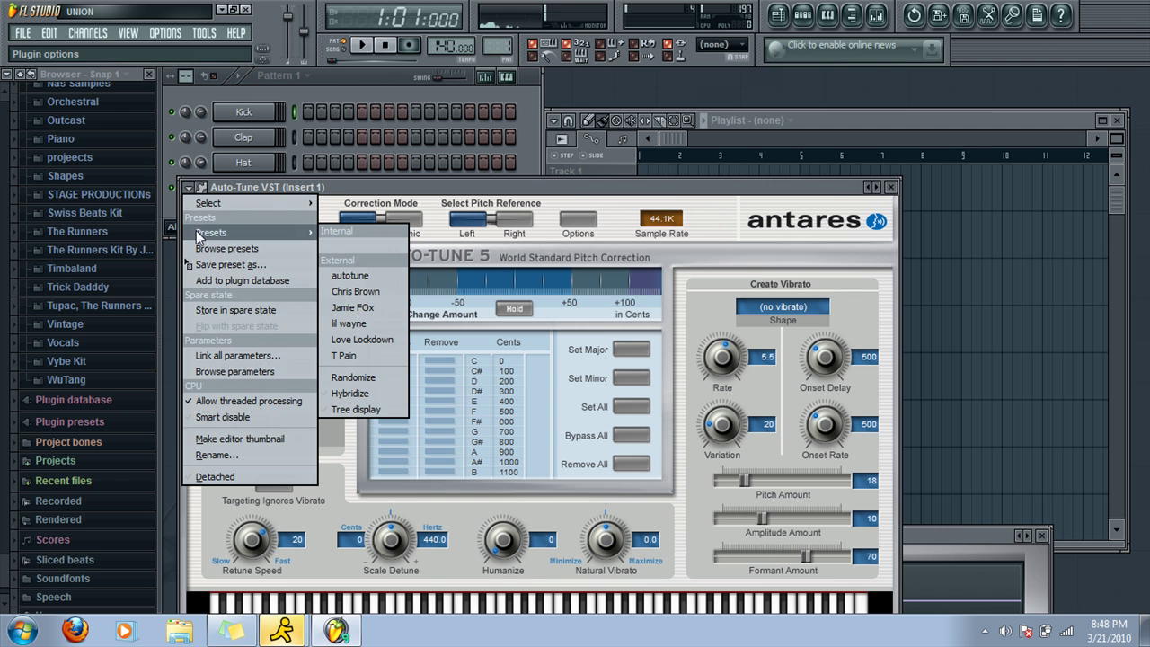
click(368, 309)
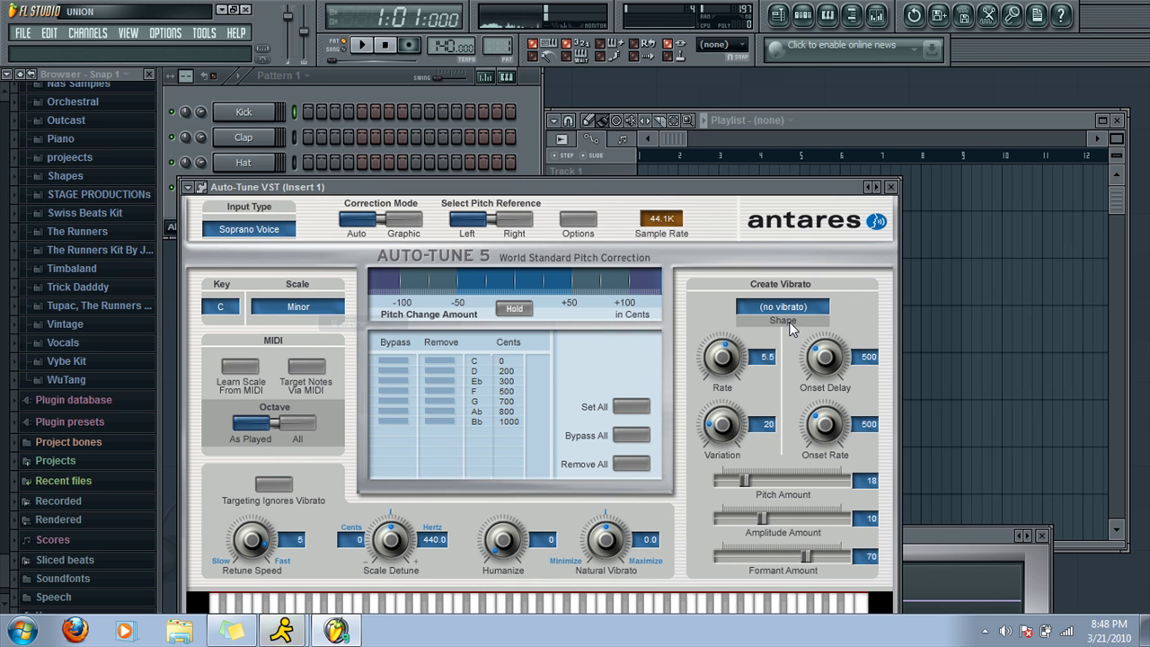
click(891, 187)
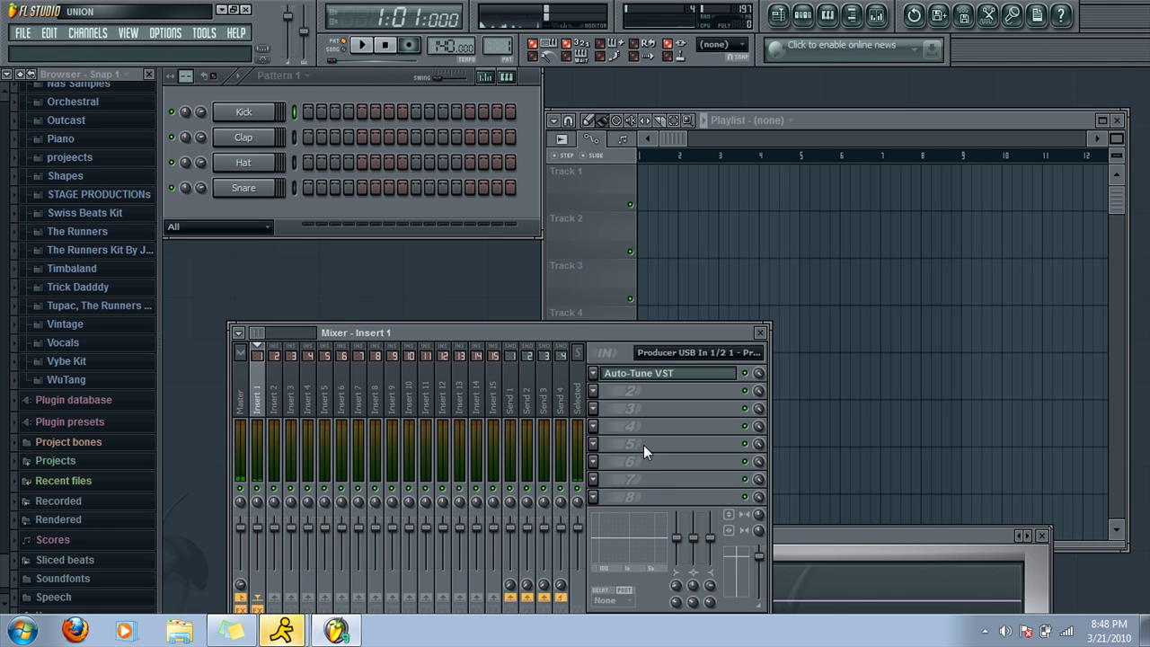
Start recording audio into the playlist as an audio clip.
click(409, 48)
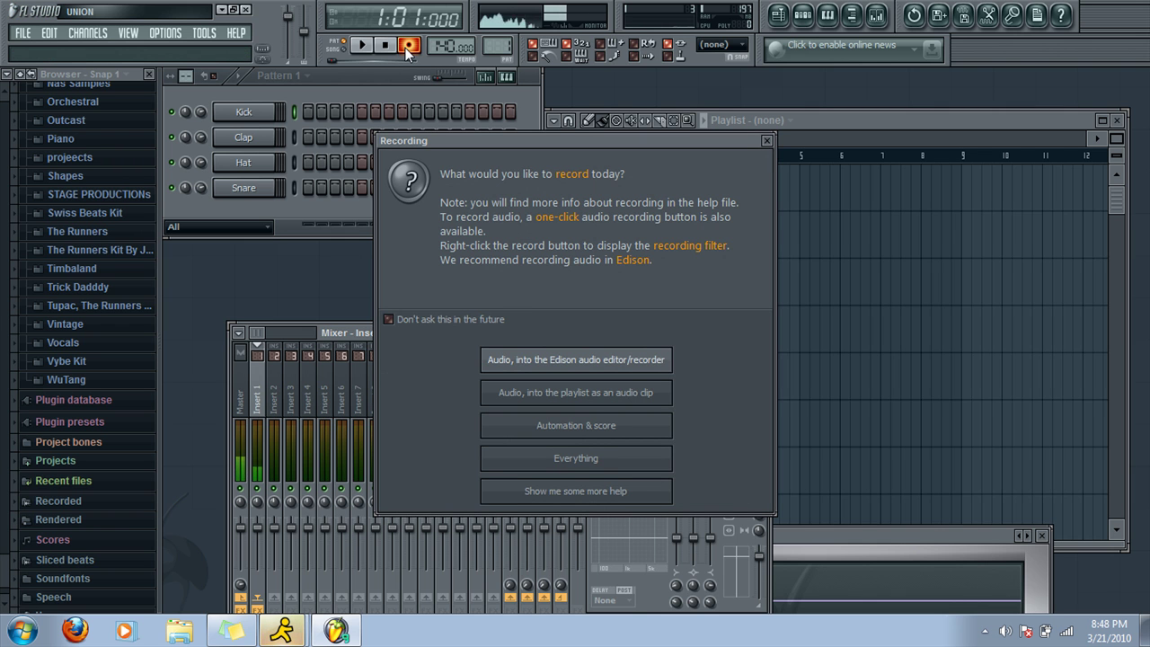
click(550, 402)
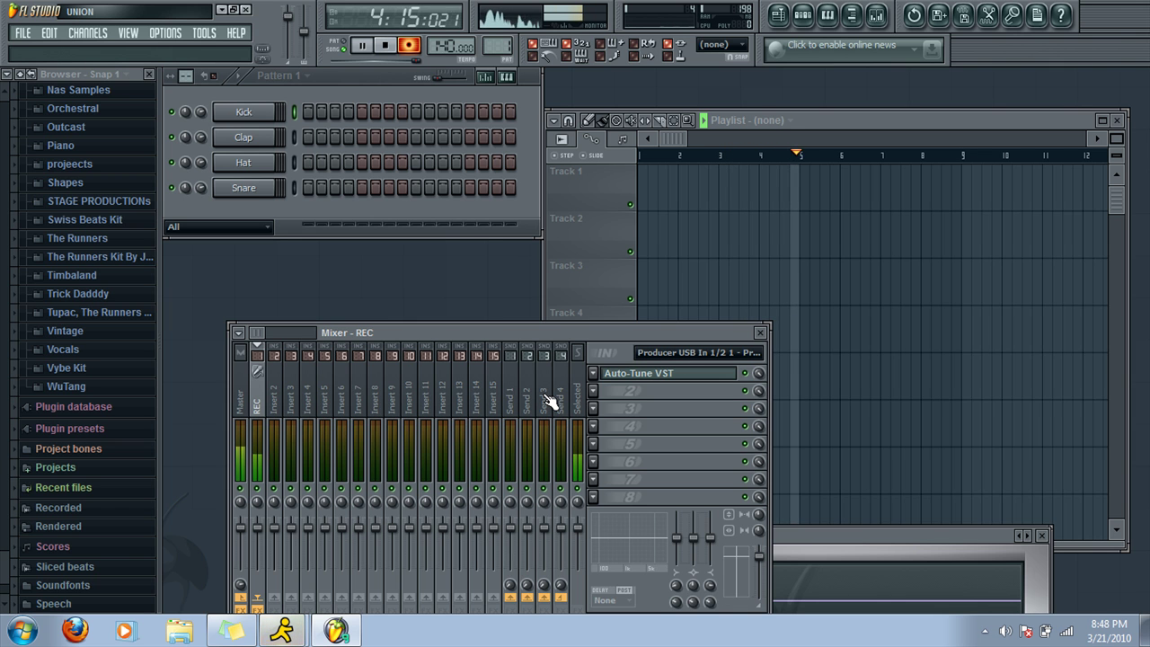
Stop recording, set the Master track's input to (none), and choose its output device.
click(396, 52)
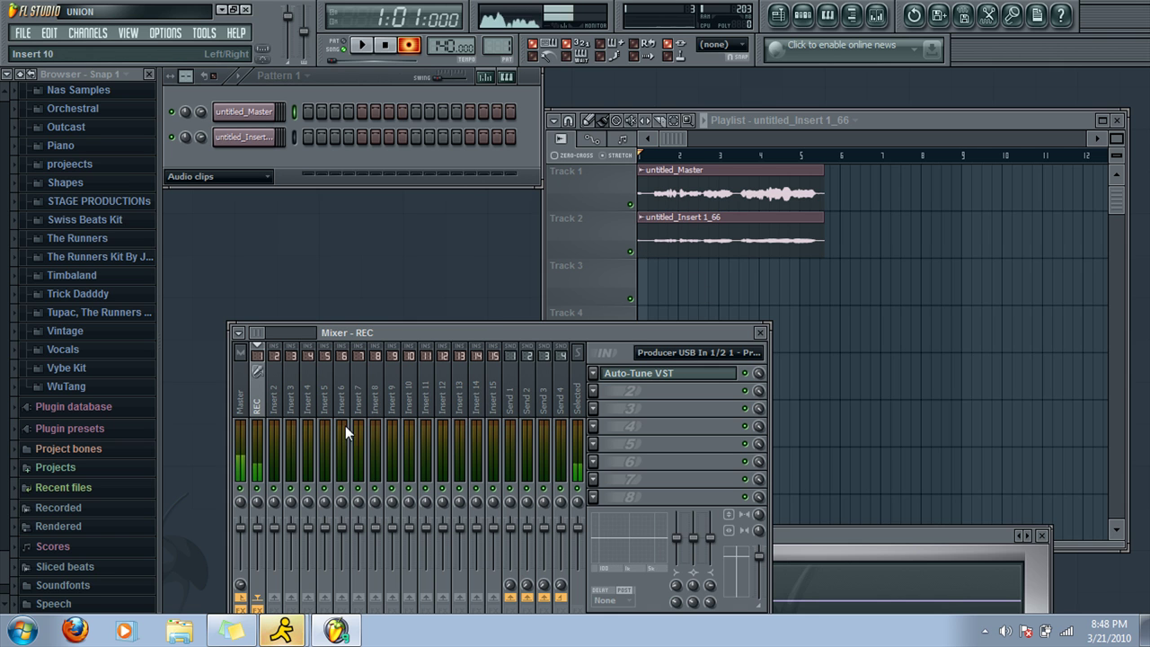
click(241, 405)
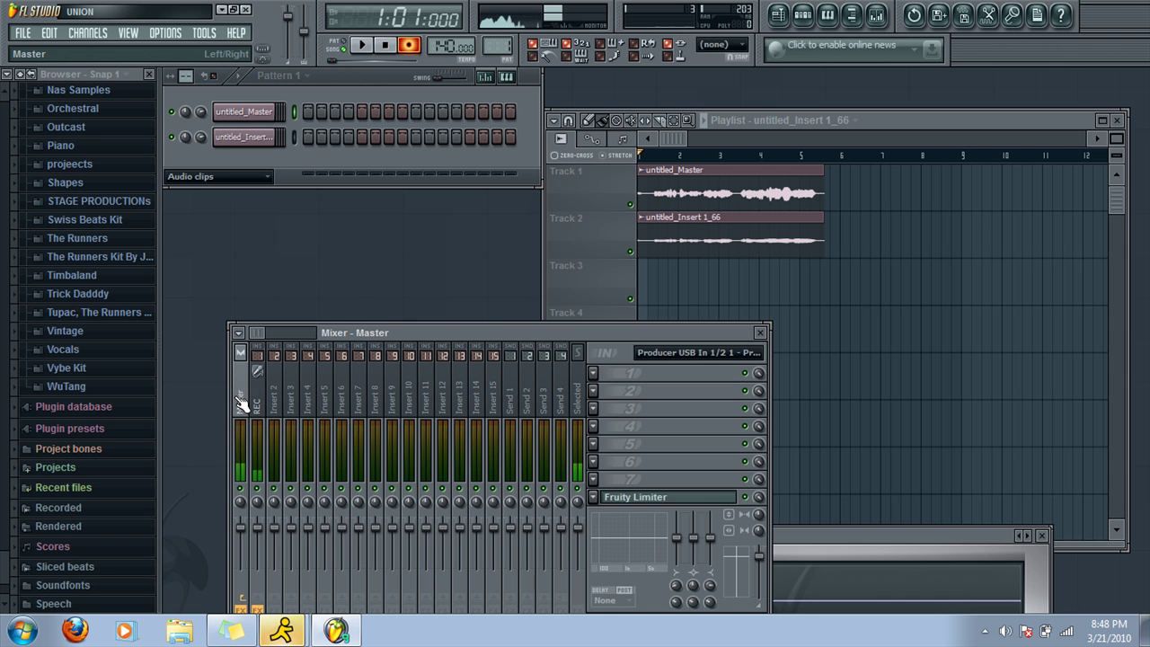
click(655, 351)
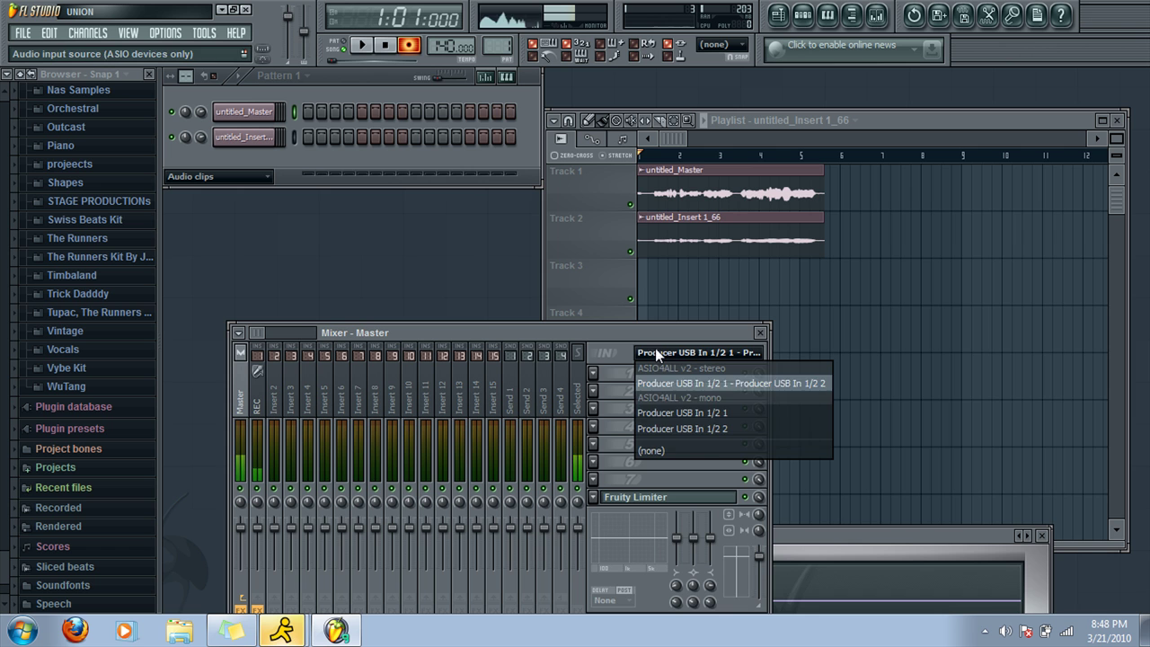
click(651, 450)
drag(678, 332, 703, 165)
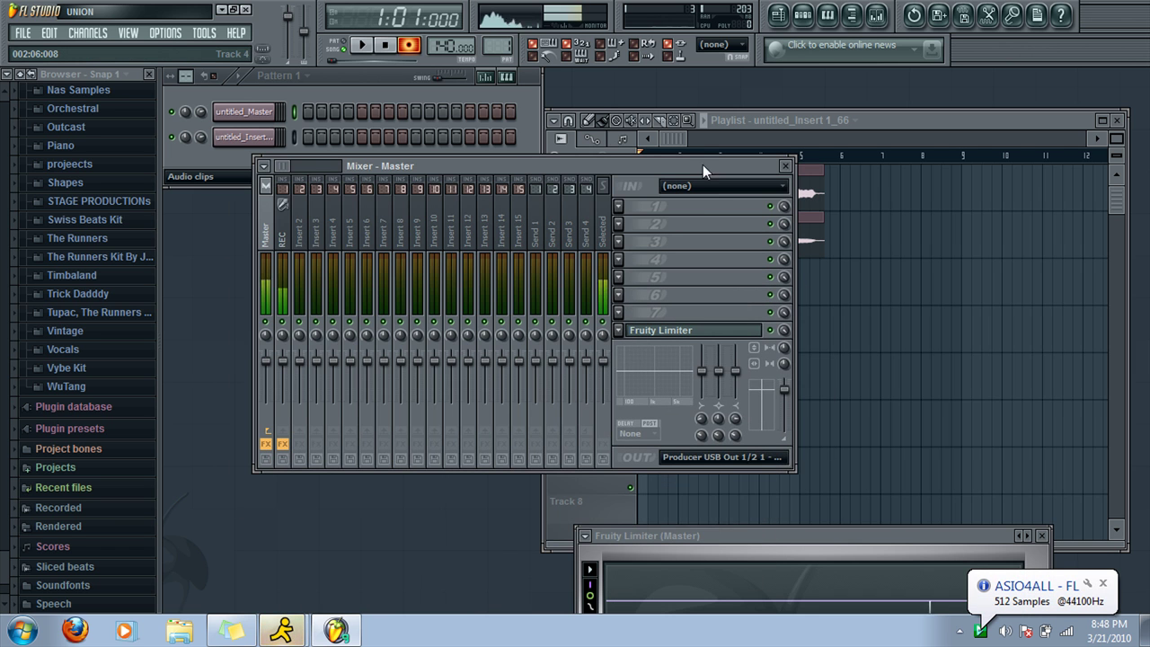
click(738, 457)
click(714, 507)
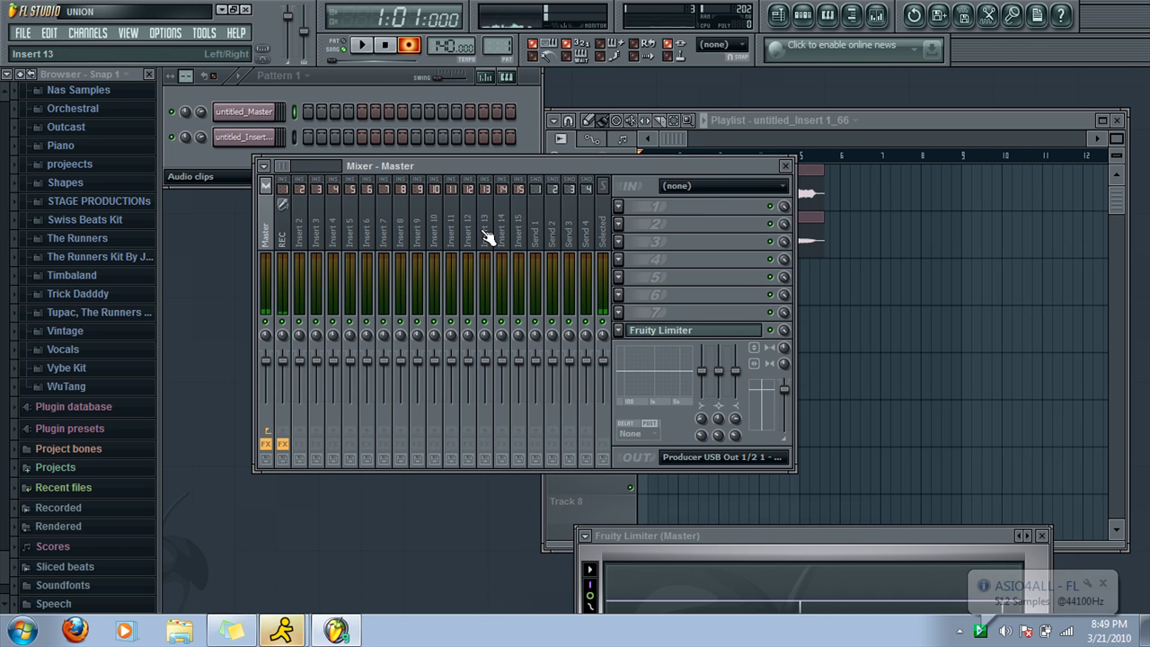
Select the REC mixer track and play back the recorded vocal take.
click(284, 231)
drag(388, 164, 350, 244)
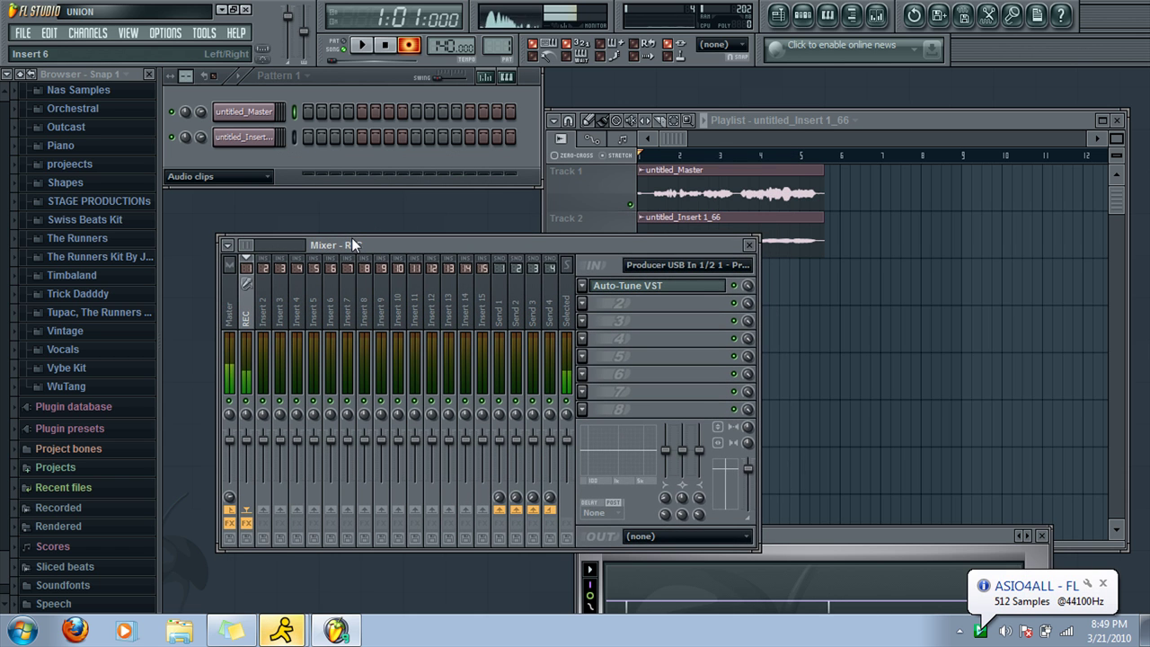
right_click(669, 198)
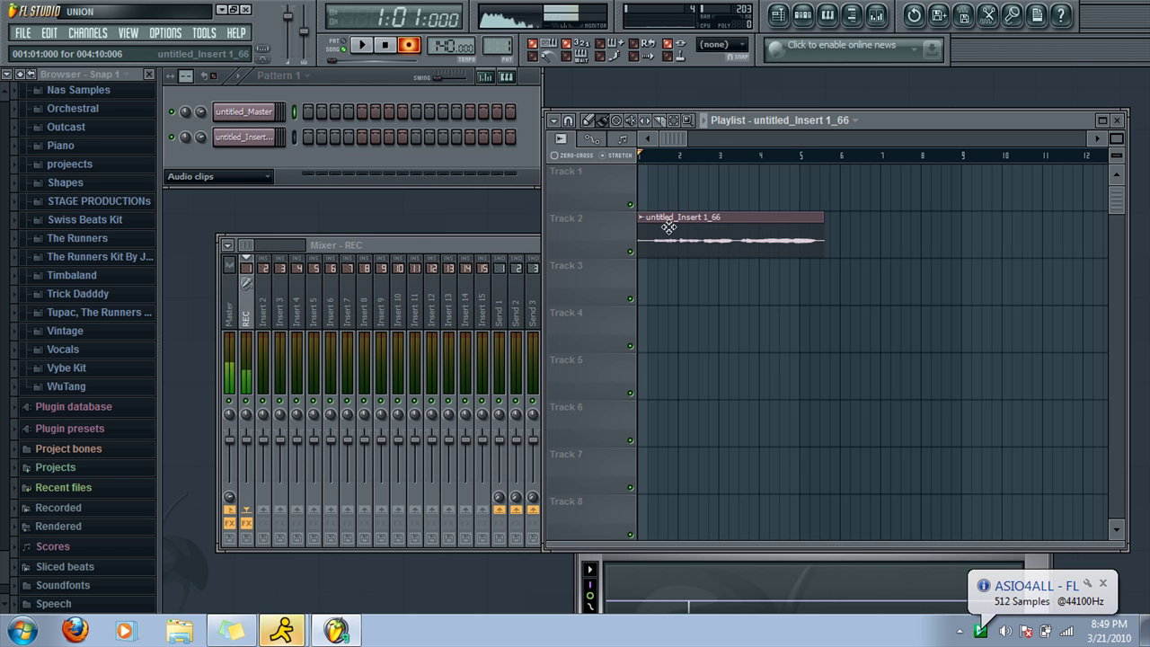
click(365, 49)
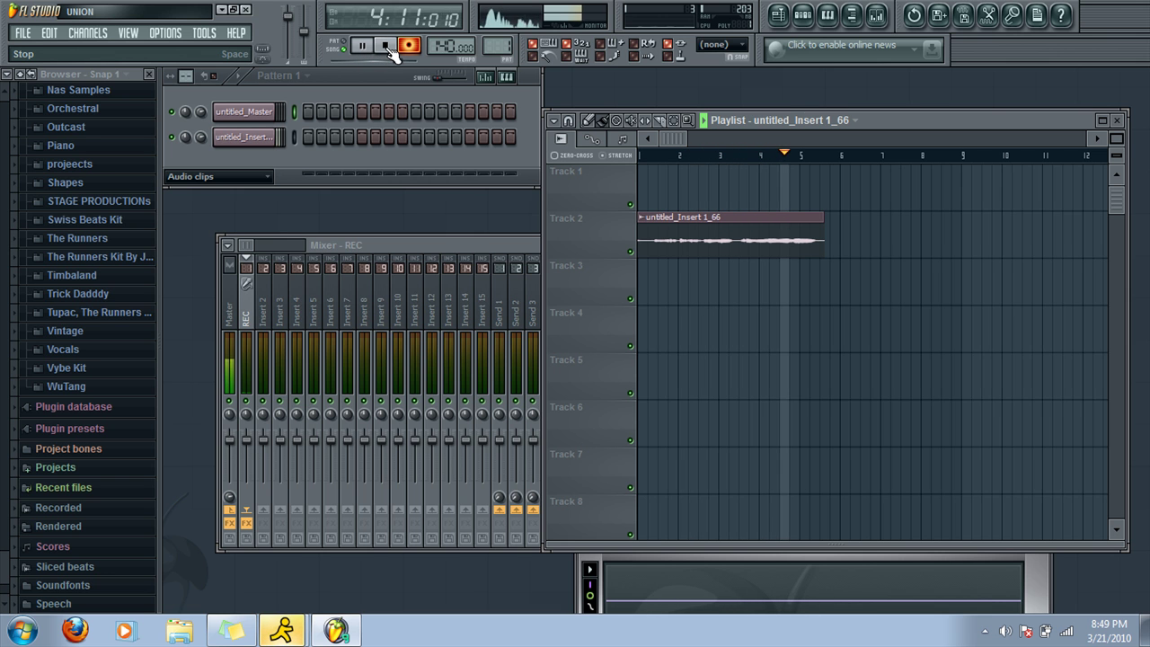
Delete the untitled_Insert 1_66 channel and choose Delete for the untitled_Master channel.
click(392, 49)
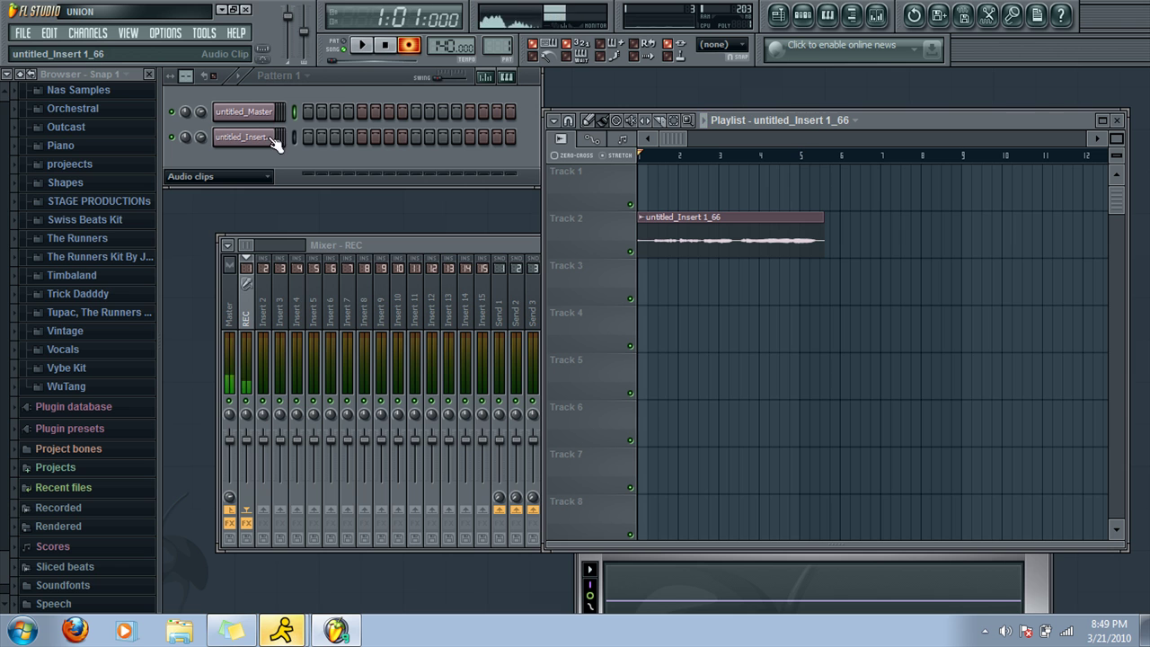
right_click(255, 139)
click(318, 359)
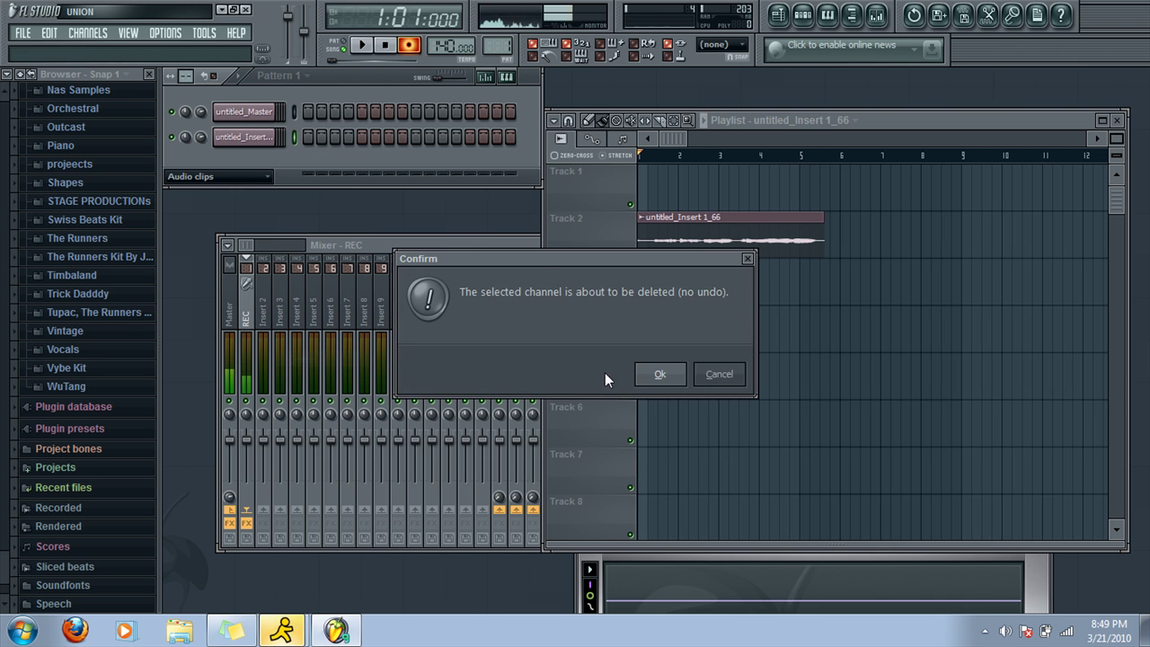
click(652, 377)
right_click(256, 111)
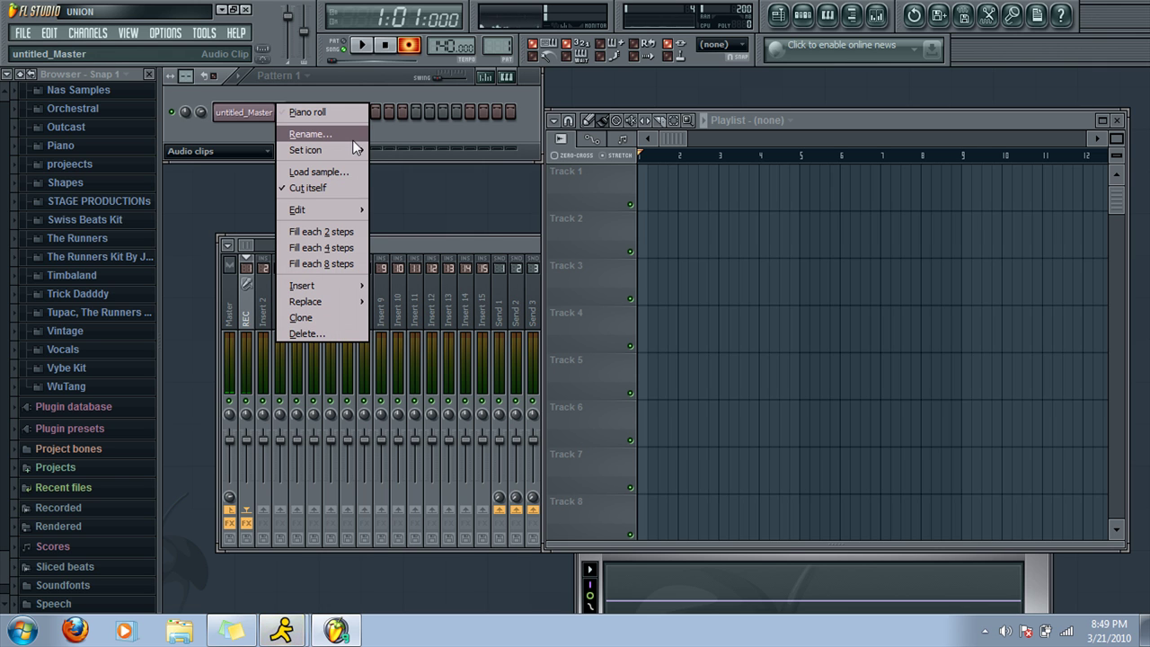
click(399, 141)
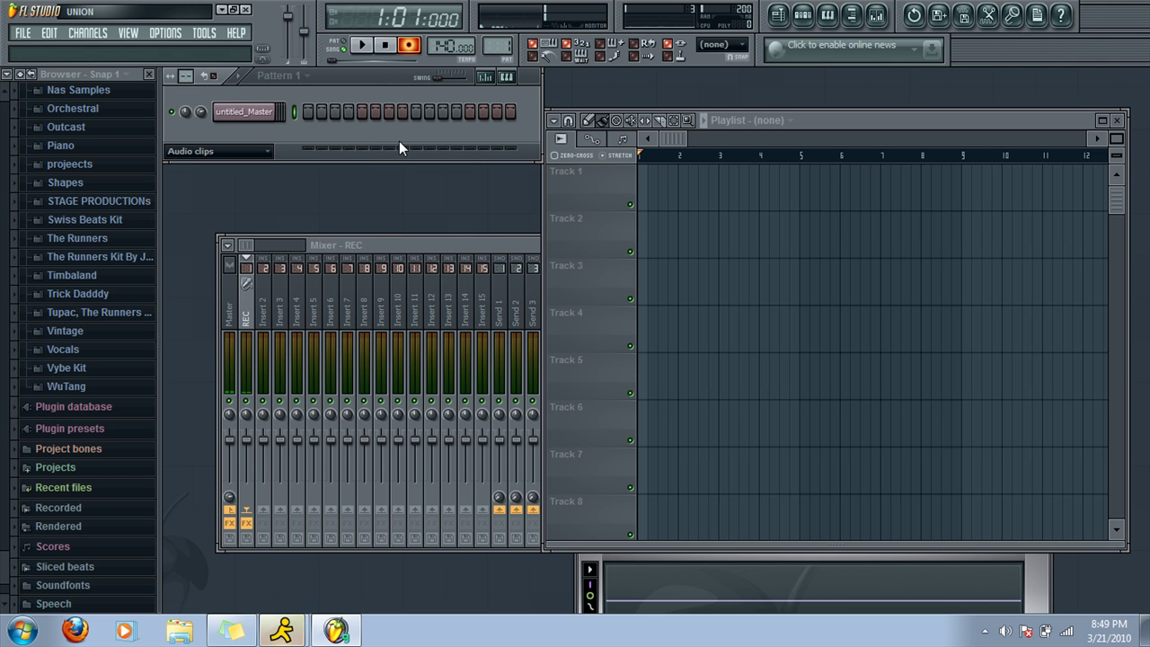
click(265, 113)
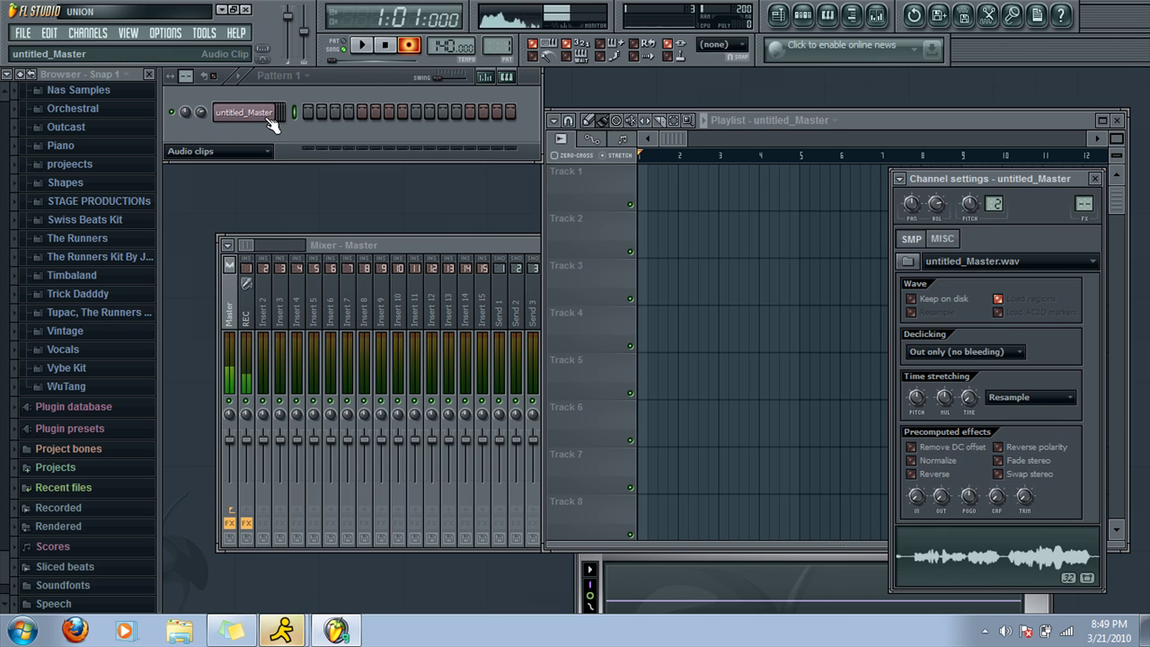
right_click(270, 112)
click(332, 333)
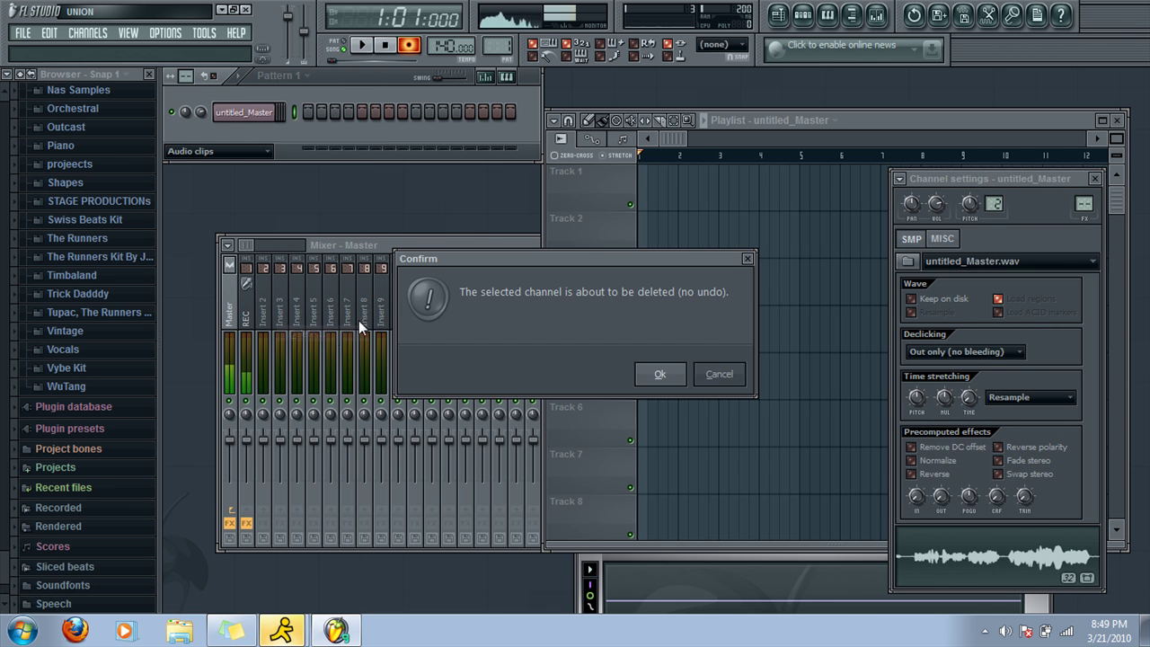
Confirm the untitled_Master deletion and select the REC mixer track carrying Auto-Tune.
click(660, 375)
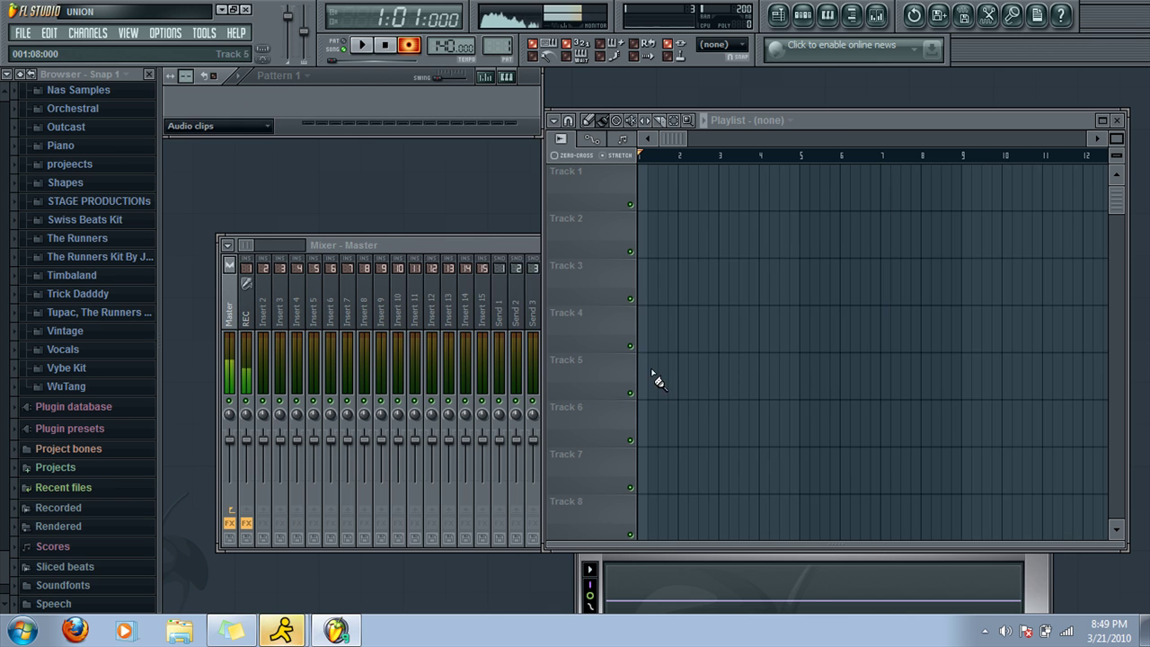
click(409, 44)
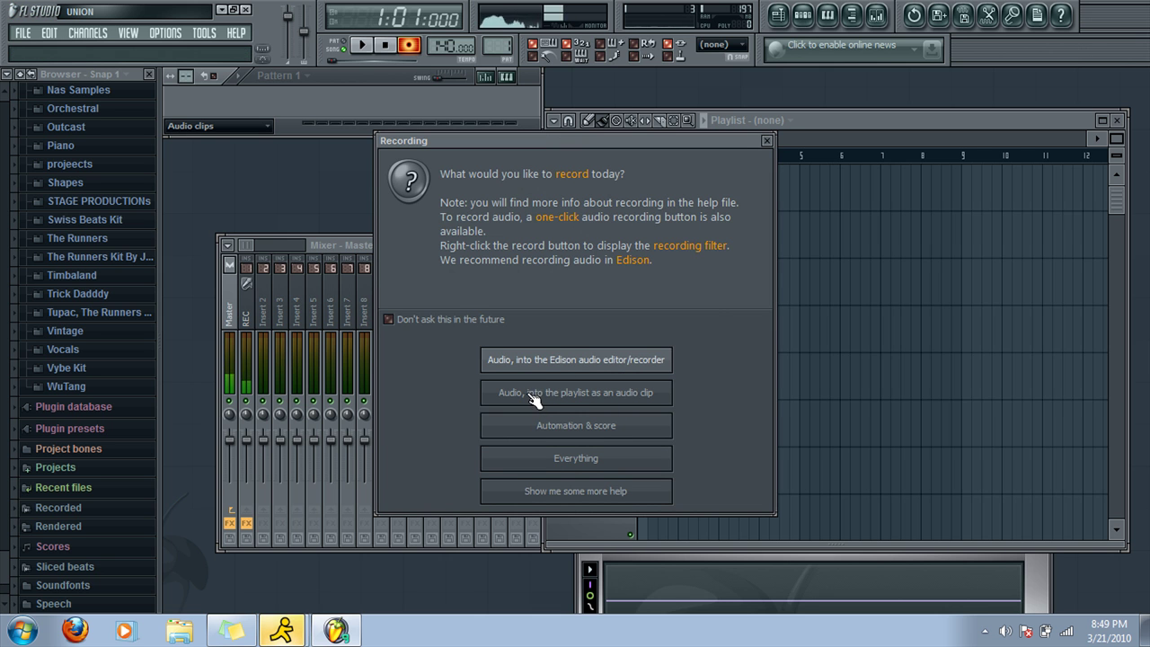
click(767, 141)
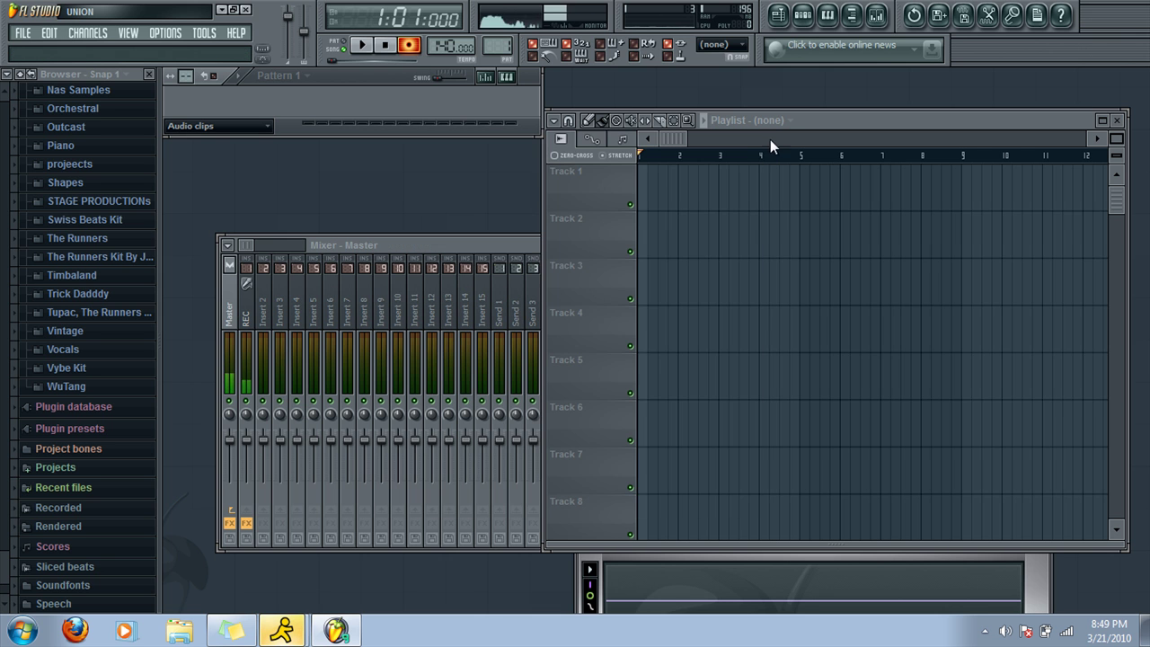
click(247, 309)
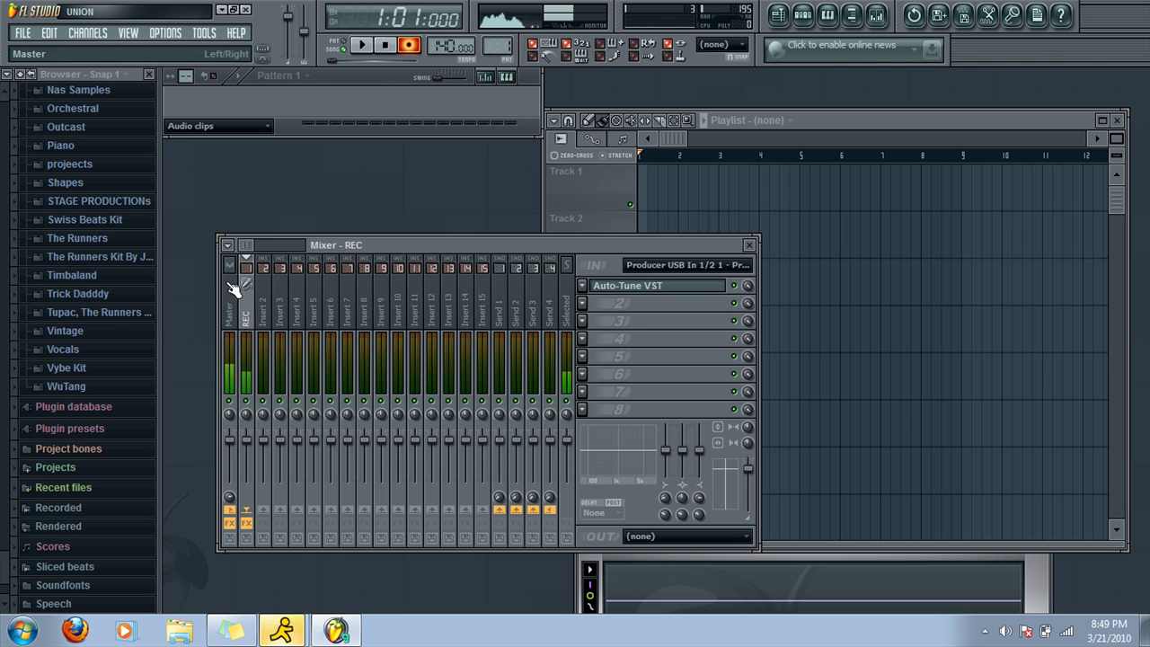
click(270, 313)
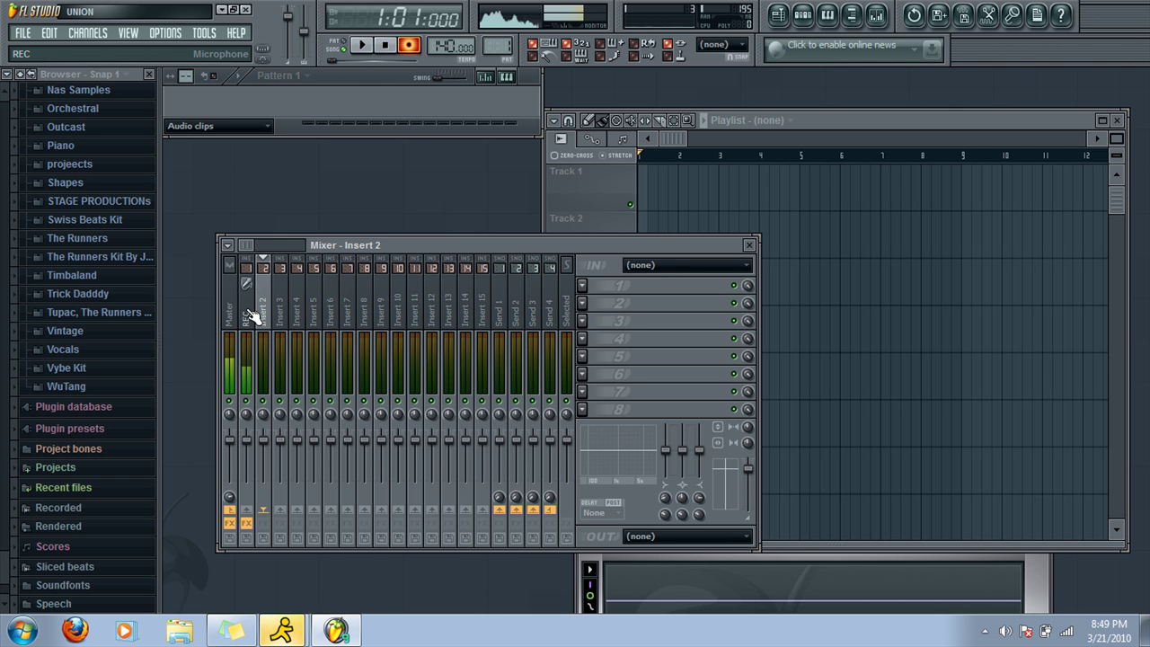
click(247, 314)
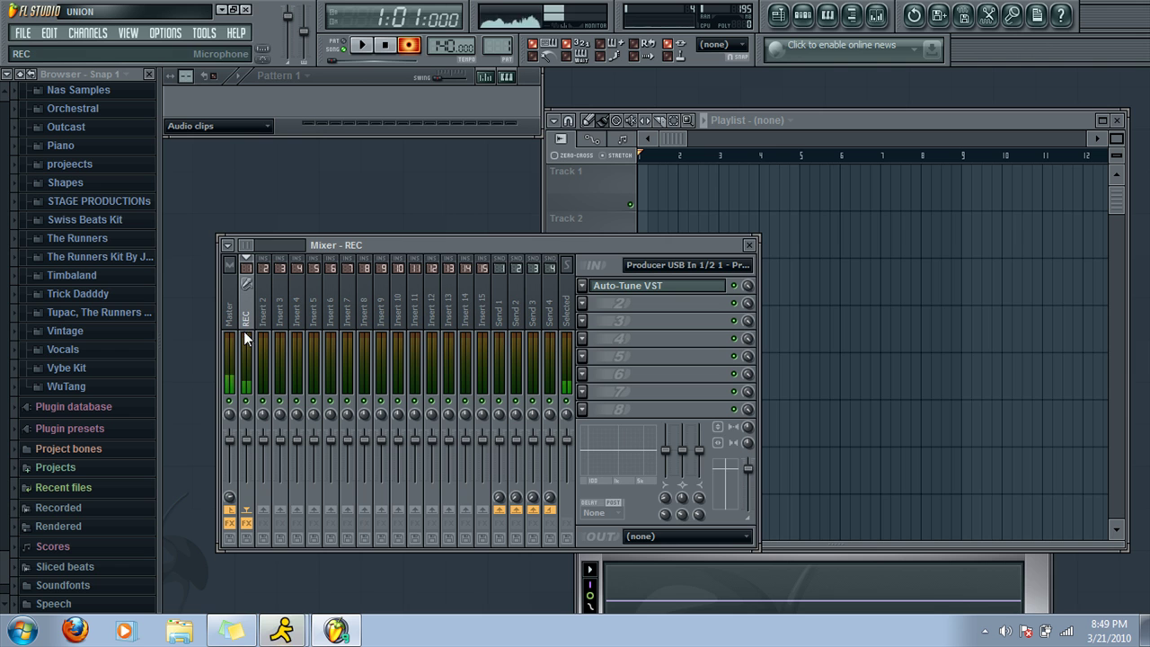
Record a new vocal take into the playlist as an audio clip, then stop.
click(408, 45)
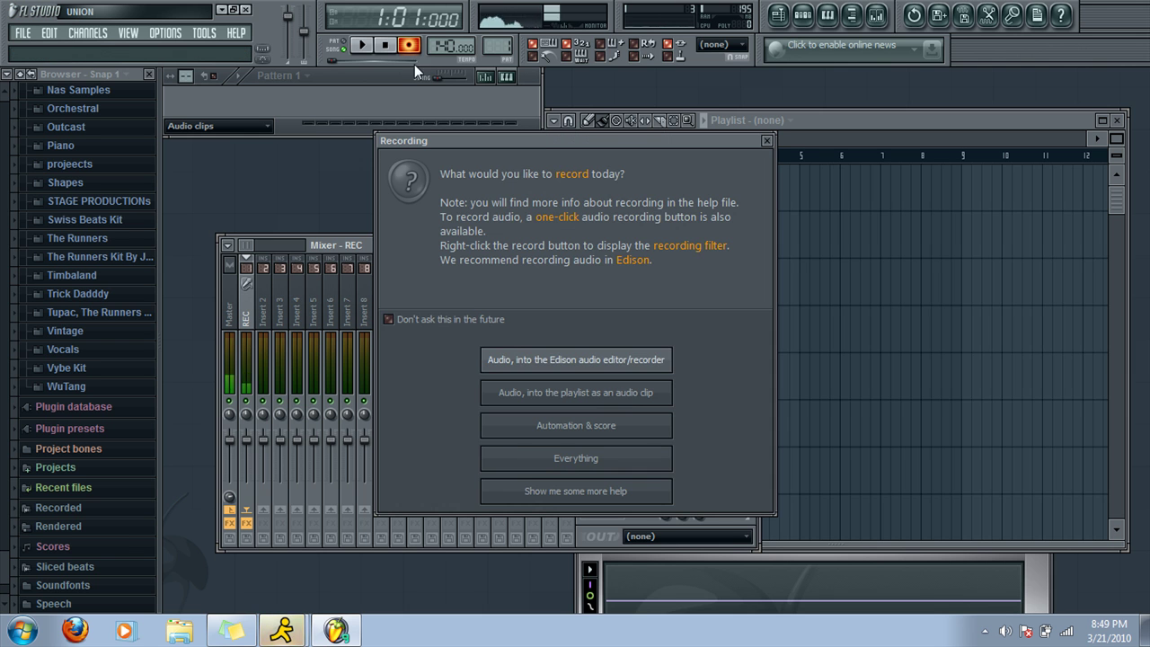
click(604, 392)
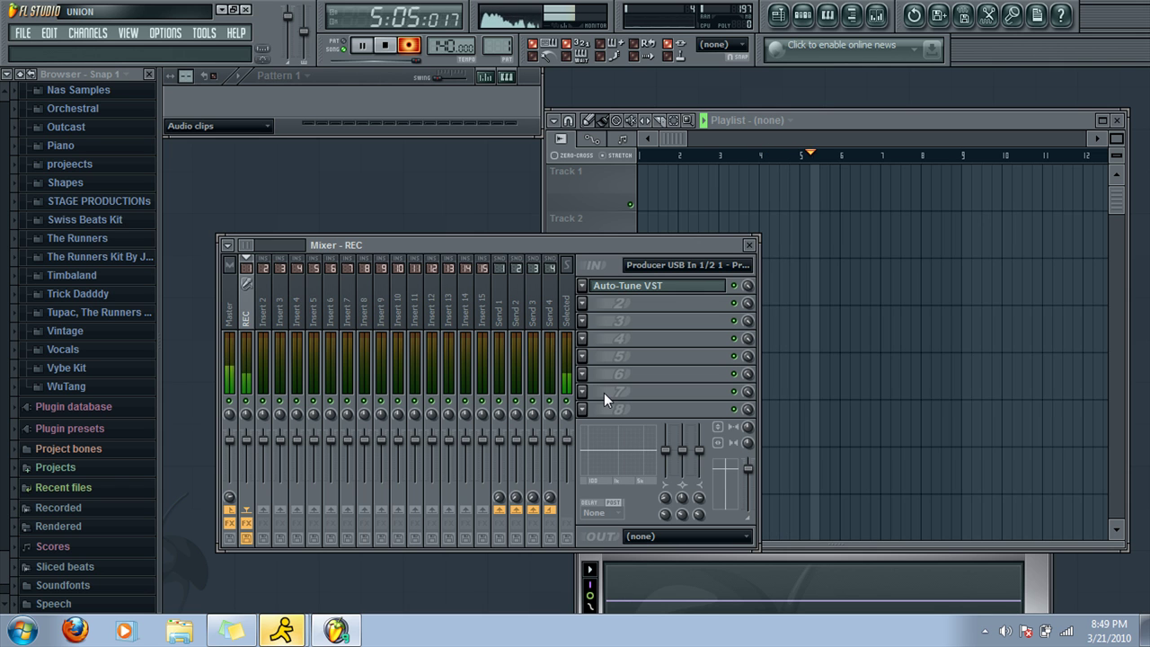
click(386, 46)
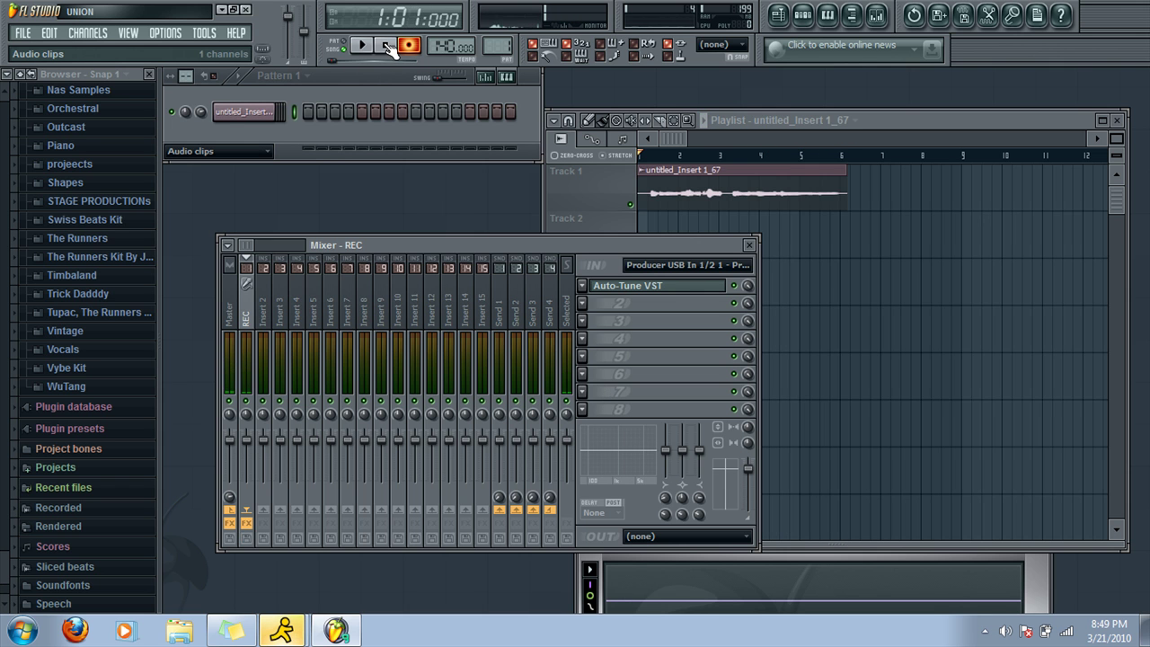
Enable Remove DC offset and Normalize for untitled_Insert 1_67, then show its MISC settings.
click(260, 121)
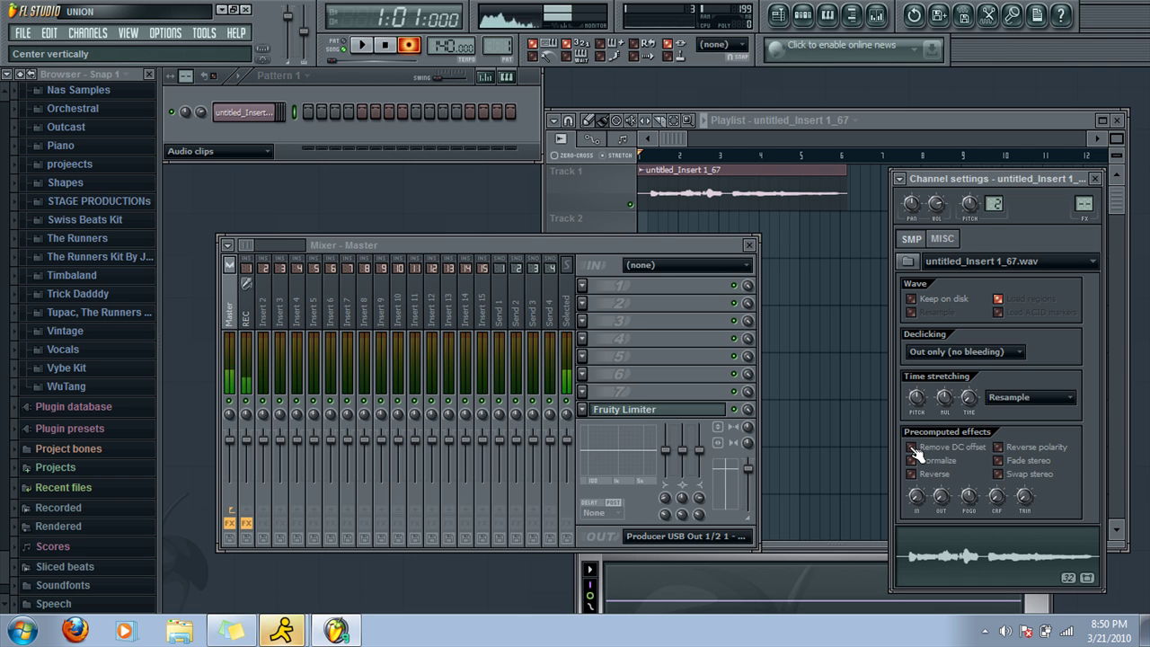
click(912, 448)
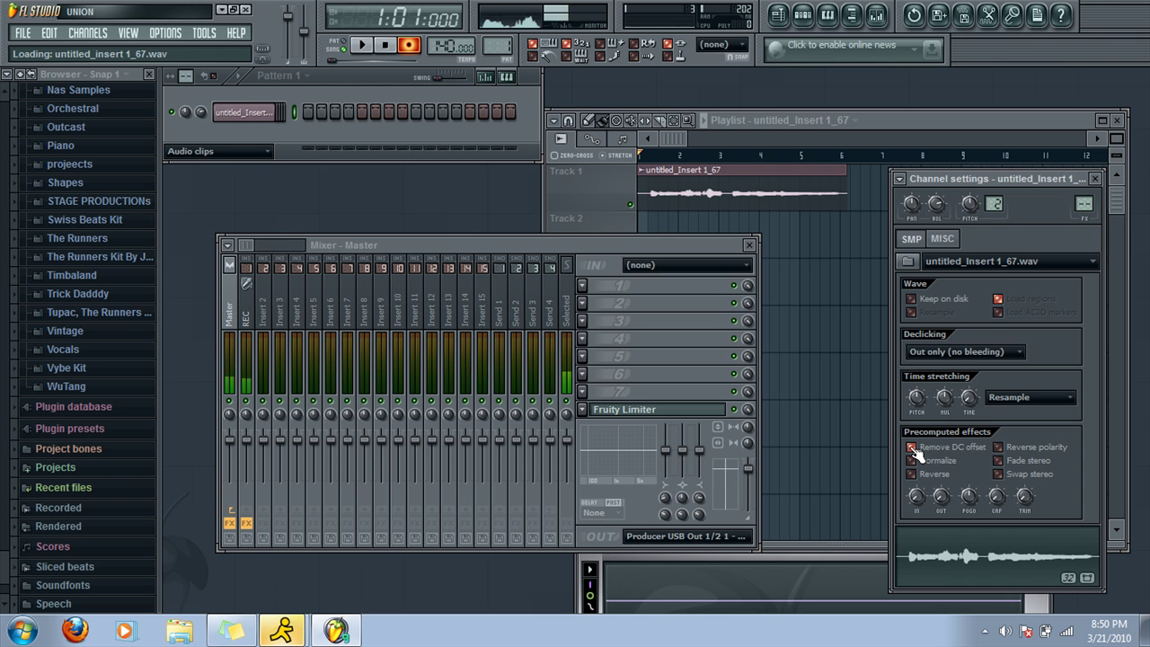
click(266, 116)
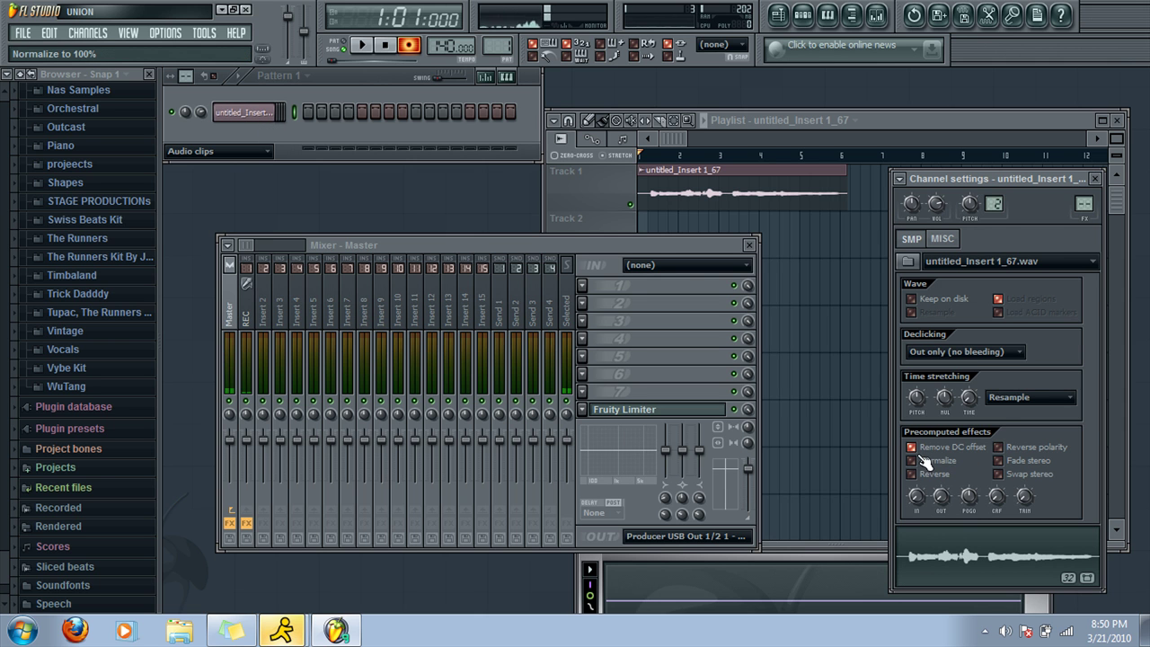
click(914, 461)
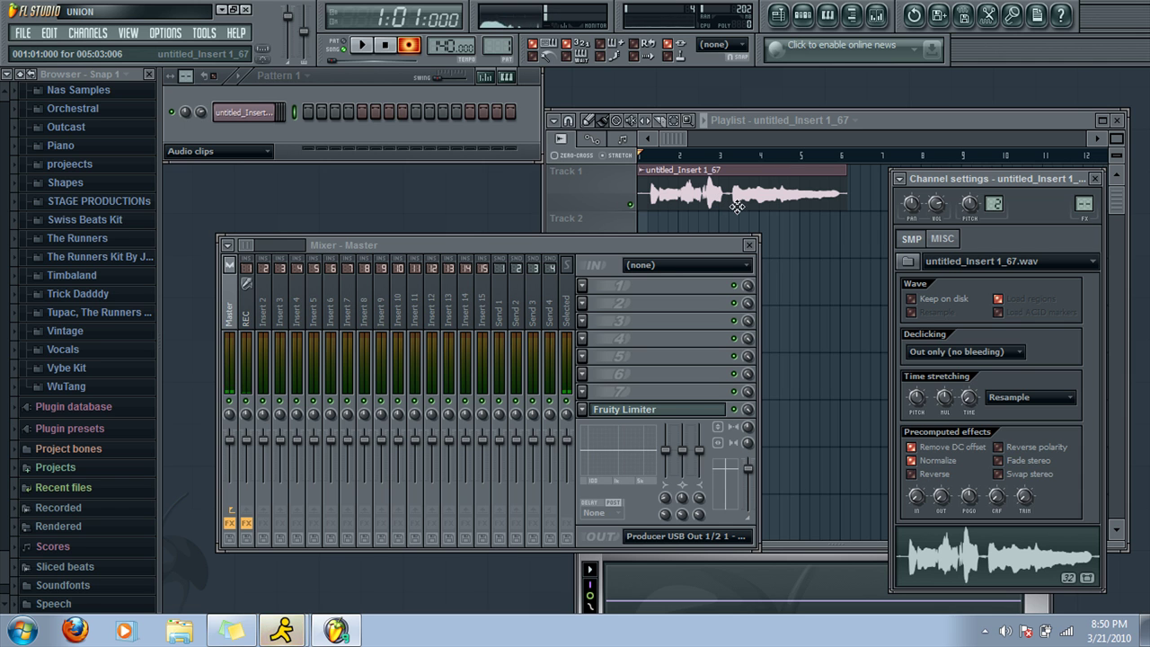
click(942, 239)
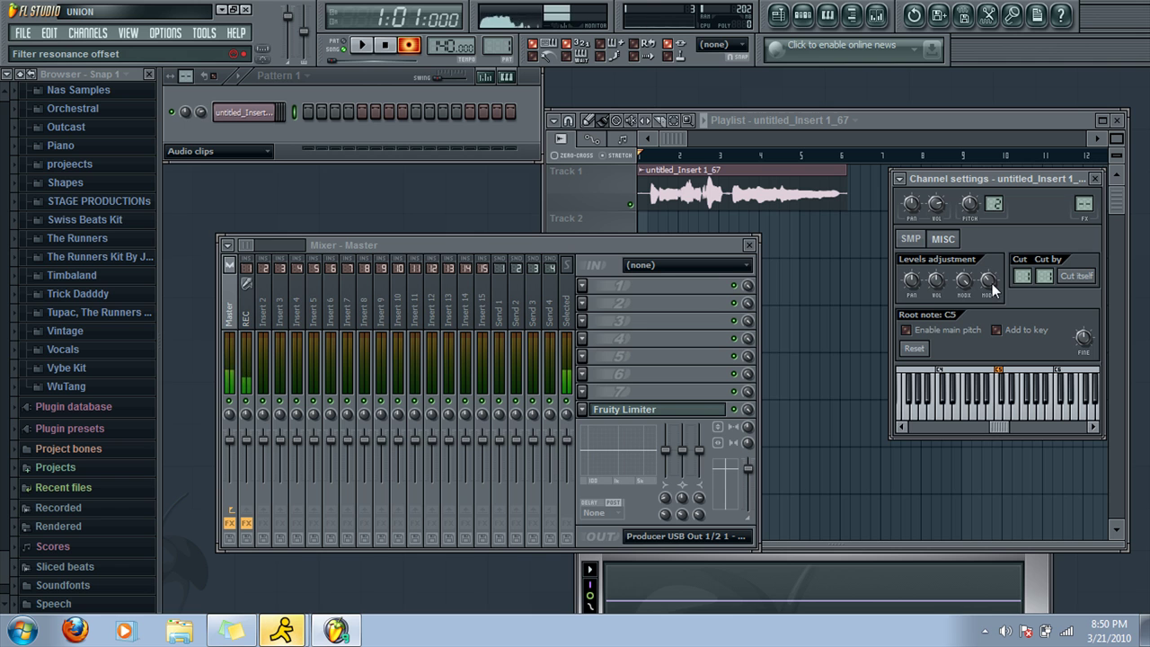
Audition the take, set the channel's FX target to mixer Insert 9, and replay it.
click(373, 45)
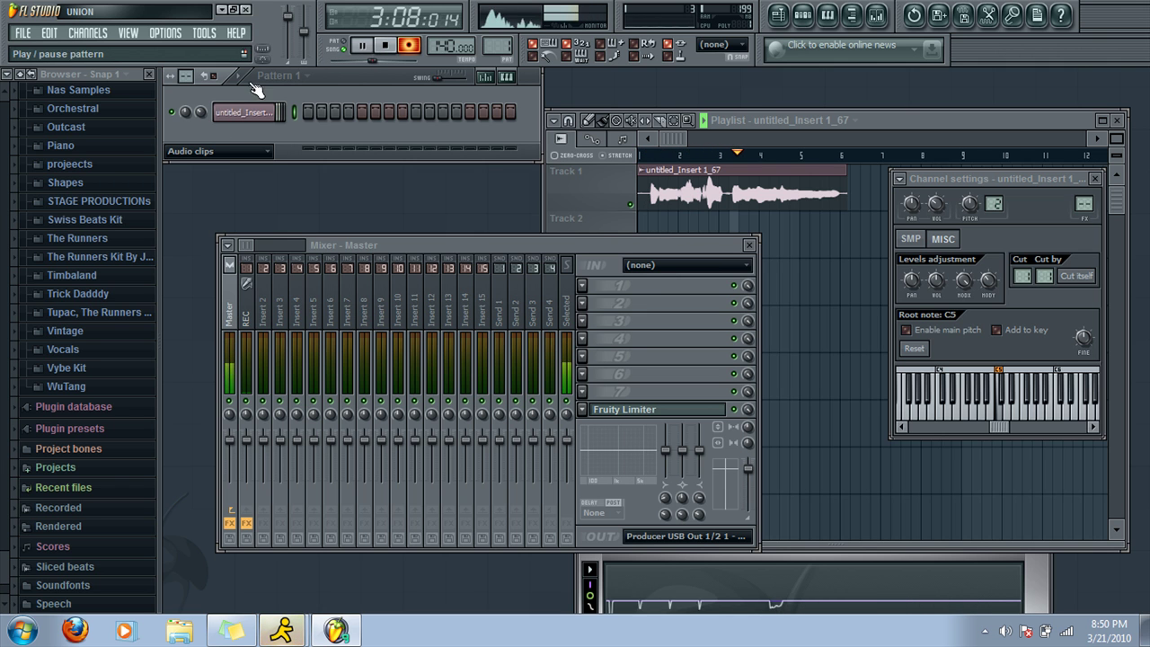
click(388, 49)
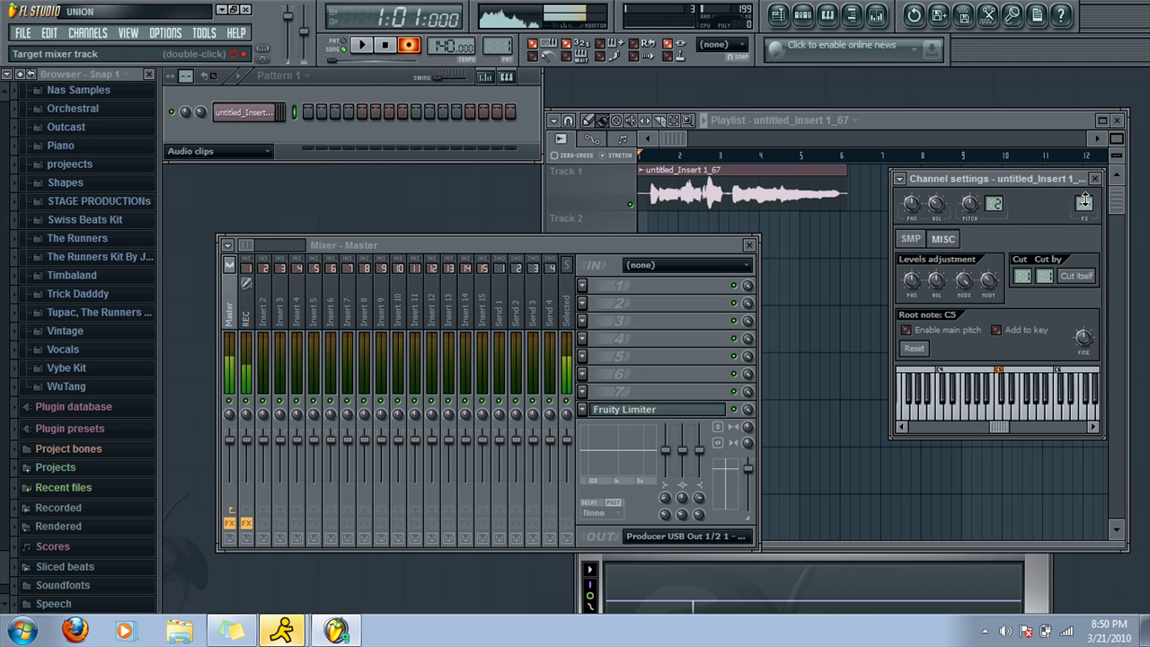
mouse_move(1085, 203)
mouse_down()
mouse_move(1084, 179)
mouse_move(1084, 207)
mouse_move(1084, 190)
mouse_up()
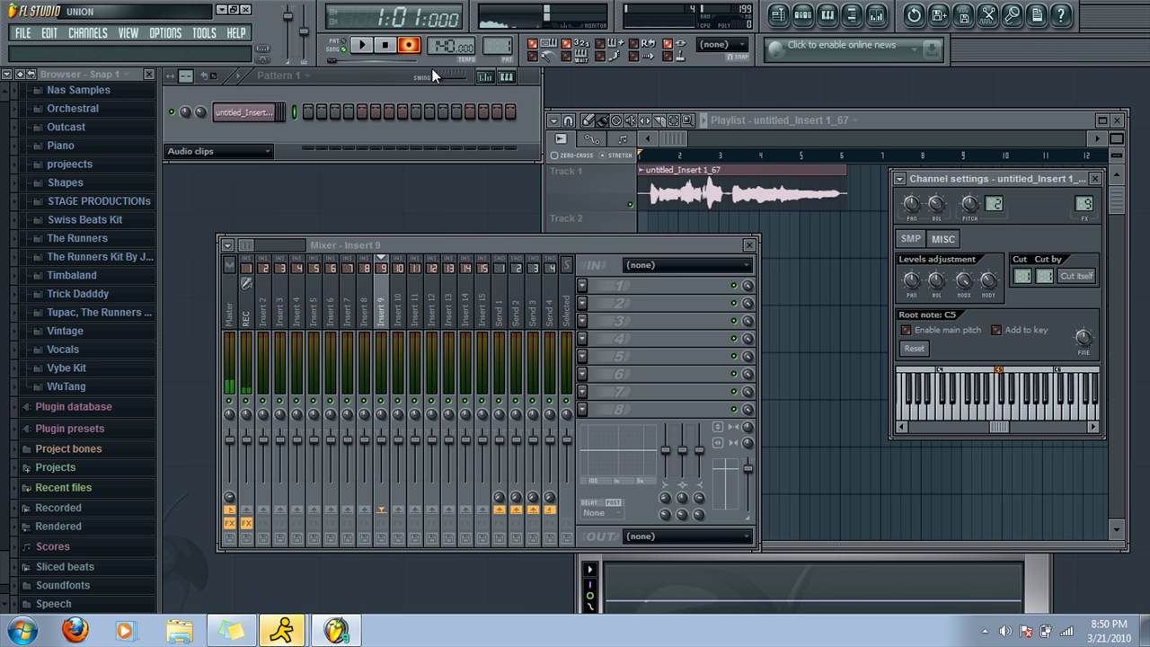
click(361, 45)
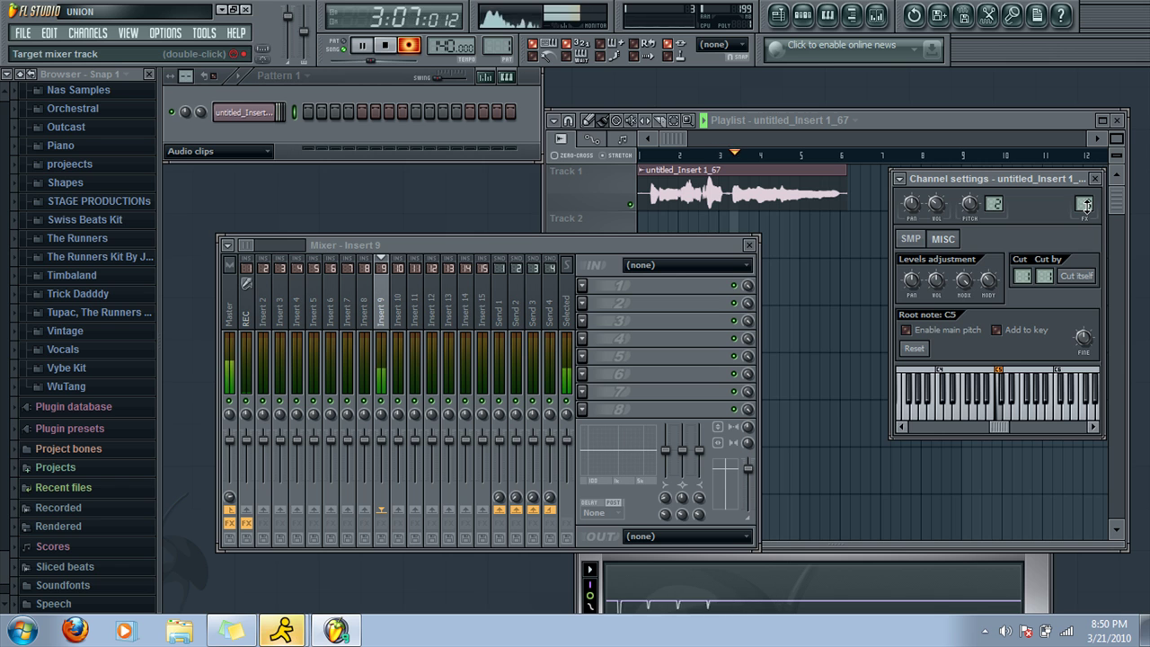
drag(1084, 205, 1084, 233)
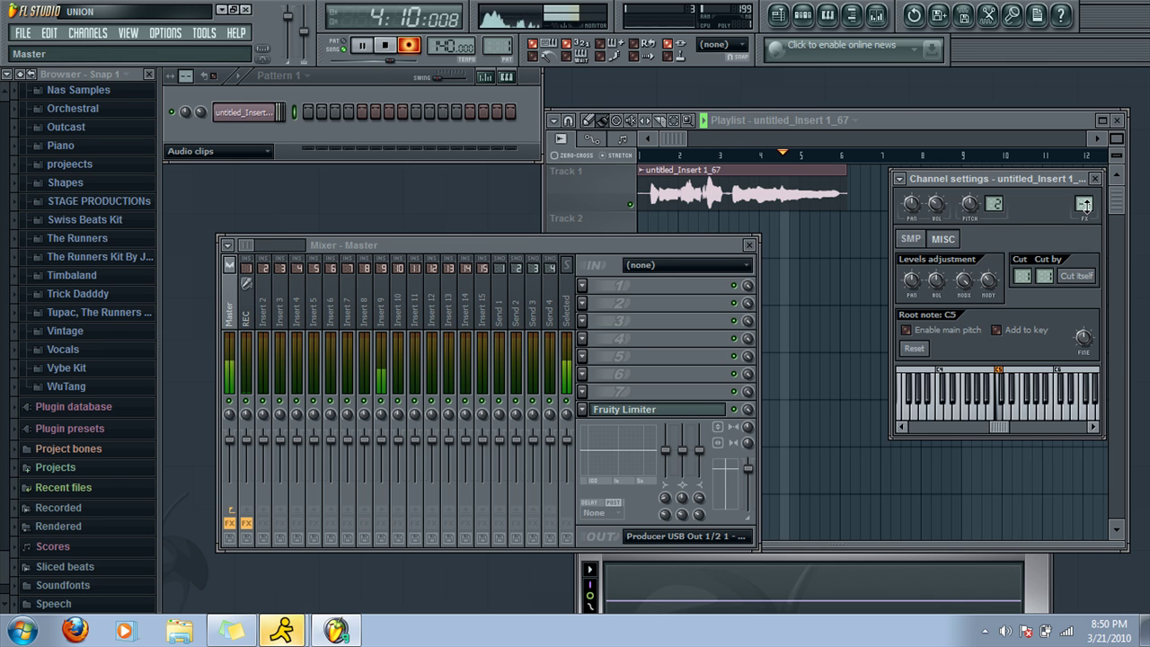
click(384, 45)
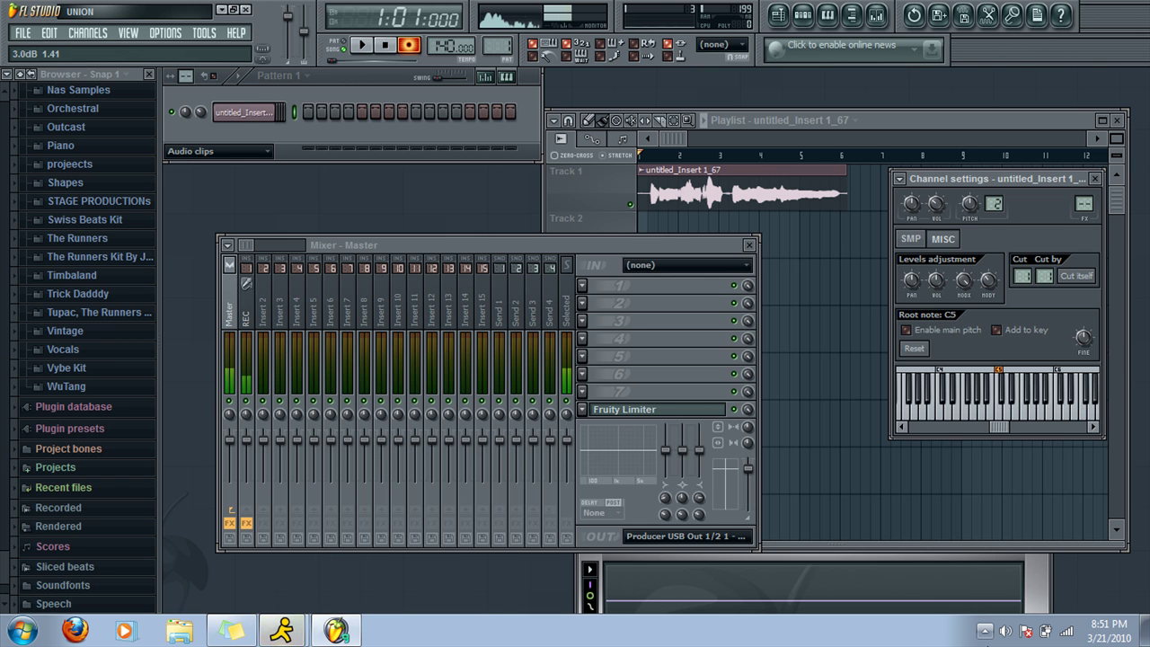
click(985, 631)
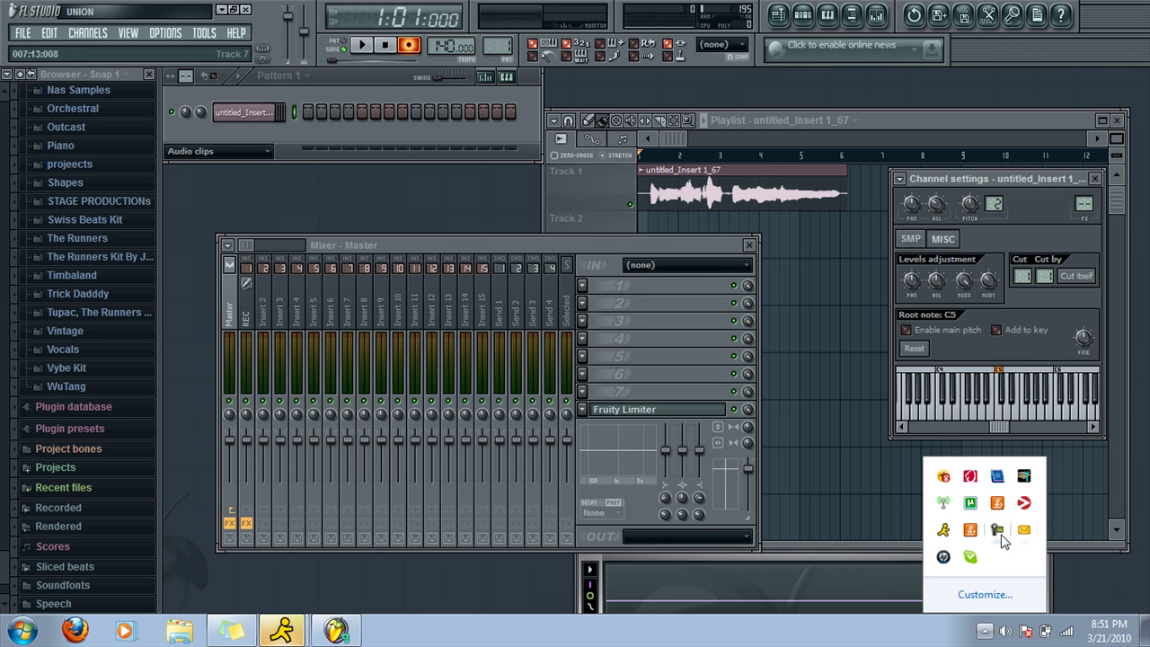
click(995, 530)
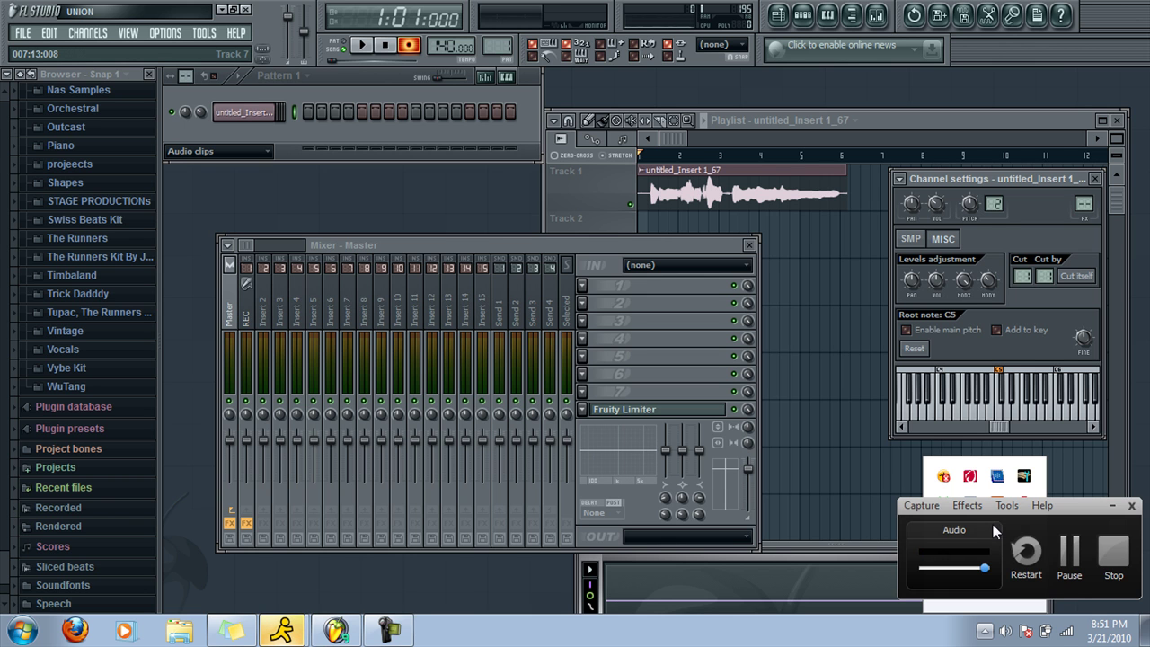